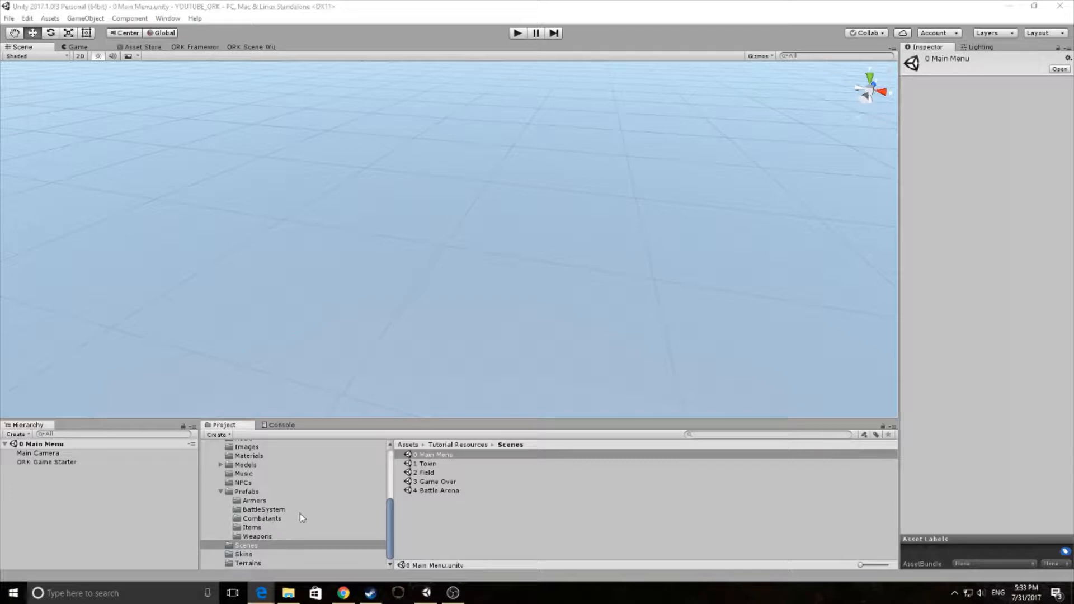
Step: Add the Brown Pants prefab from the Combatants prefabs folder to the 0 Main Menu scene
click(265, 483)
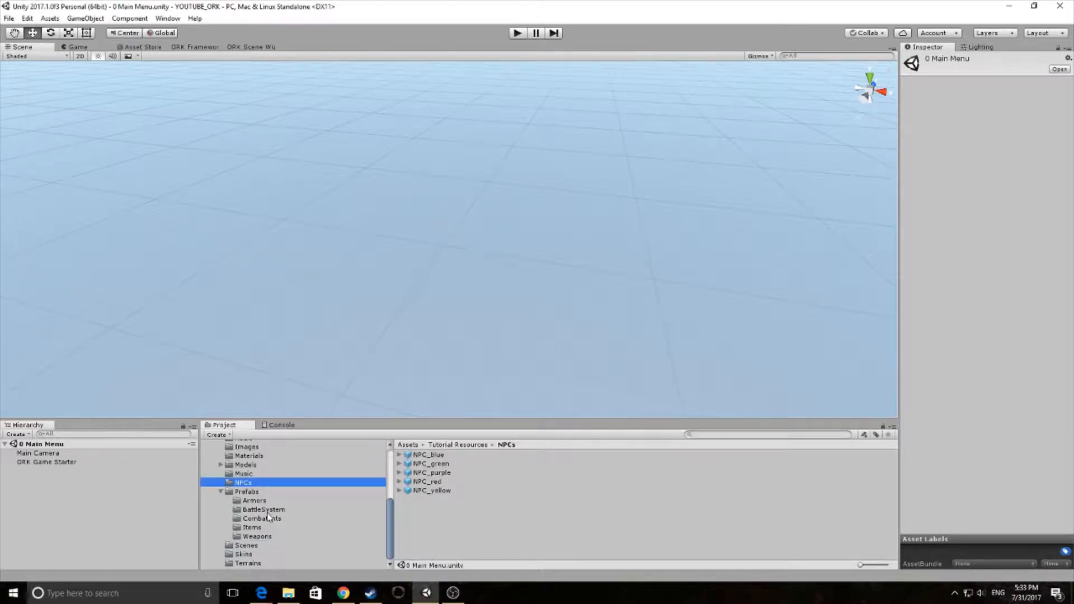
scroll(272, 521, up, 4)
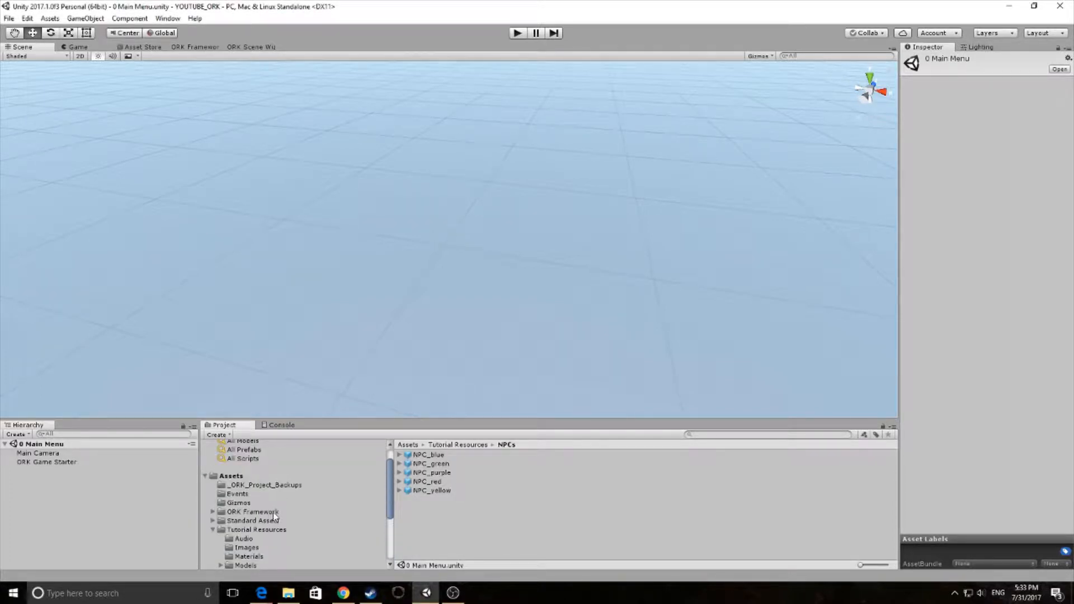
scroll(288, 519, up, 1)
scroll(288, 519, down, 3)
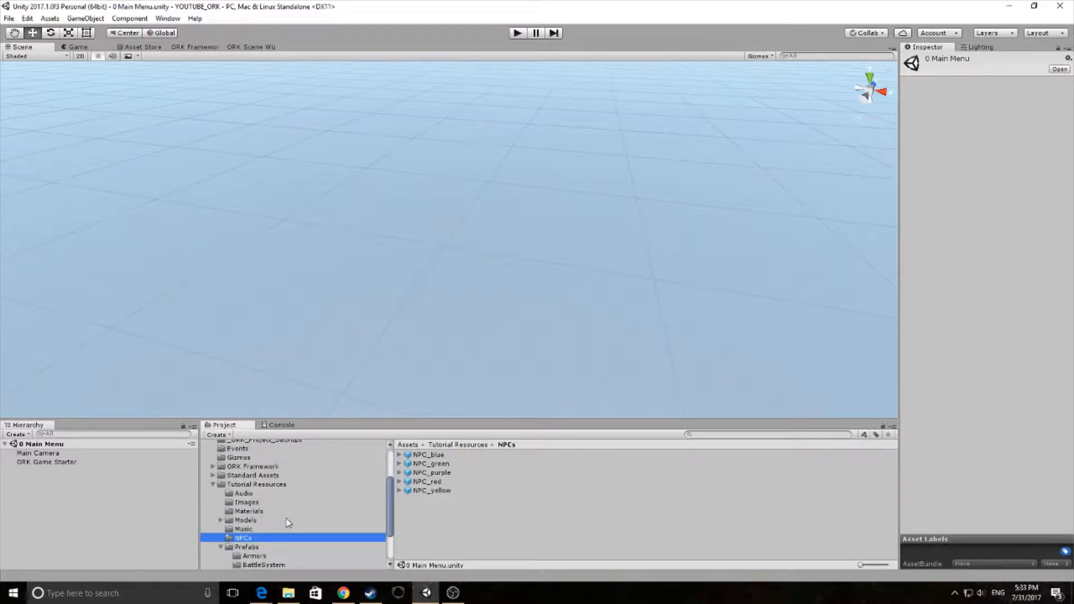
scroll(288, 523, down, 3)
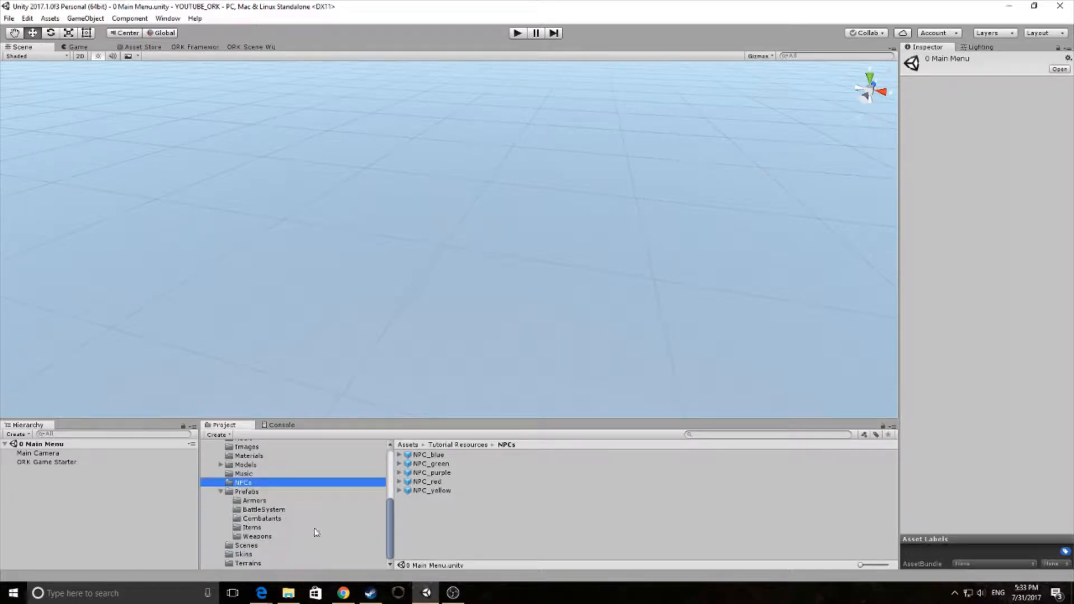
click(270, 519)
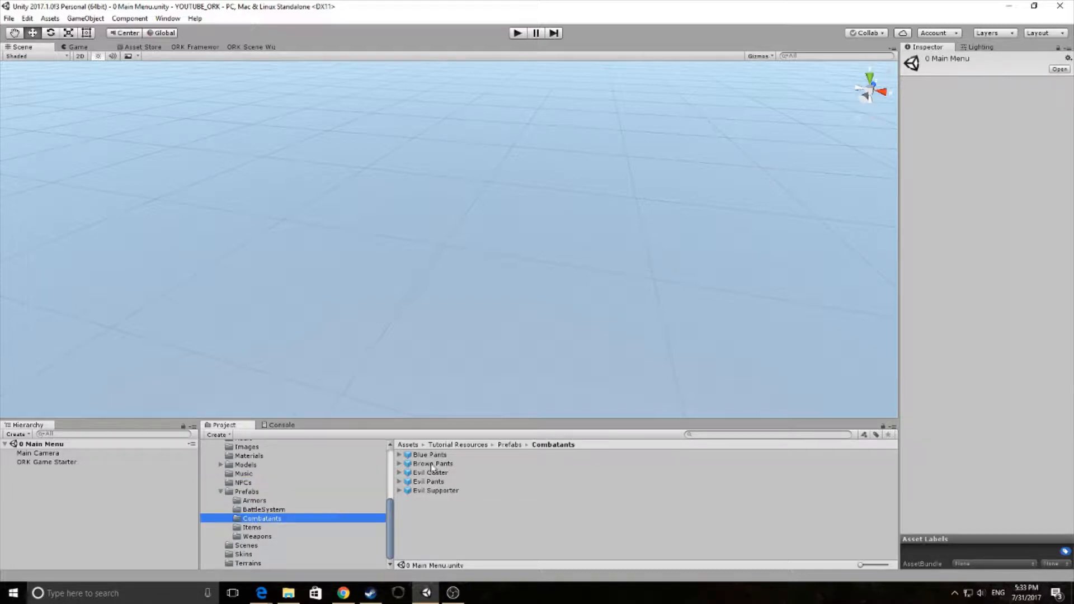
drag(424, 464, 66, 473)
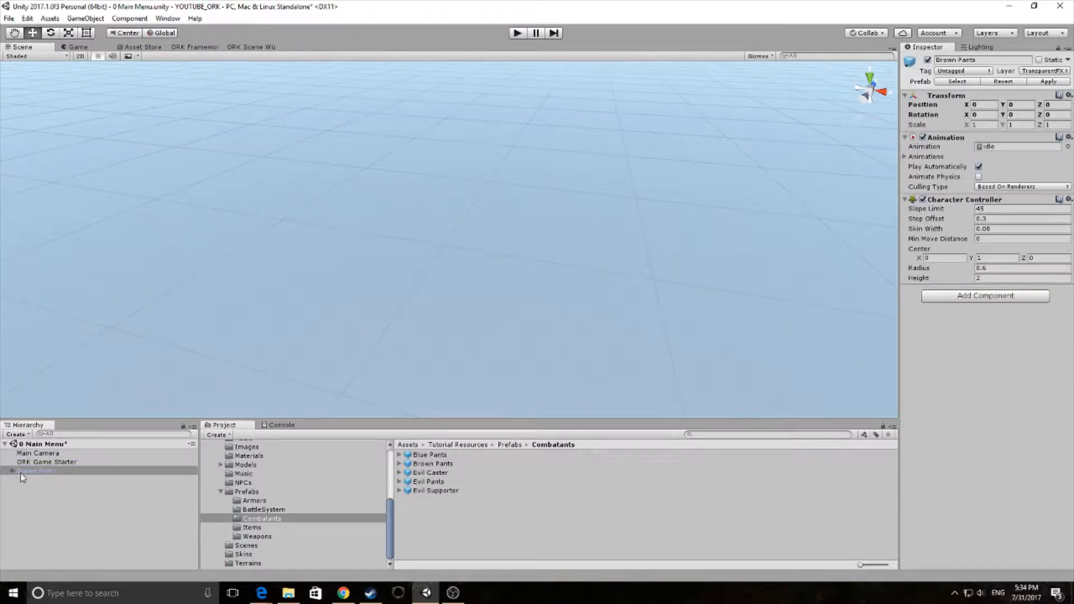
Step: Examine the list of animations assigned to the Brown Pants object's Animation component
click(22, 474)
click(12, 471)
click(14, 472)
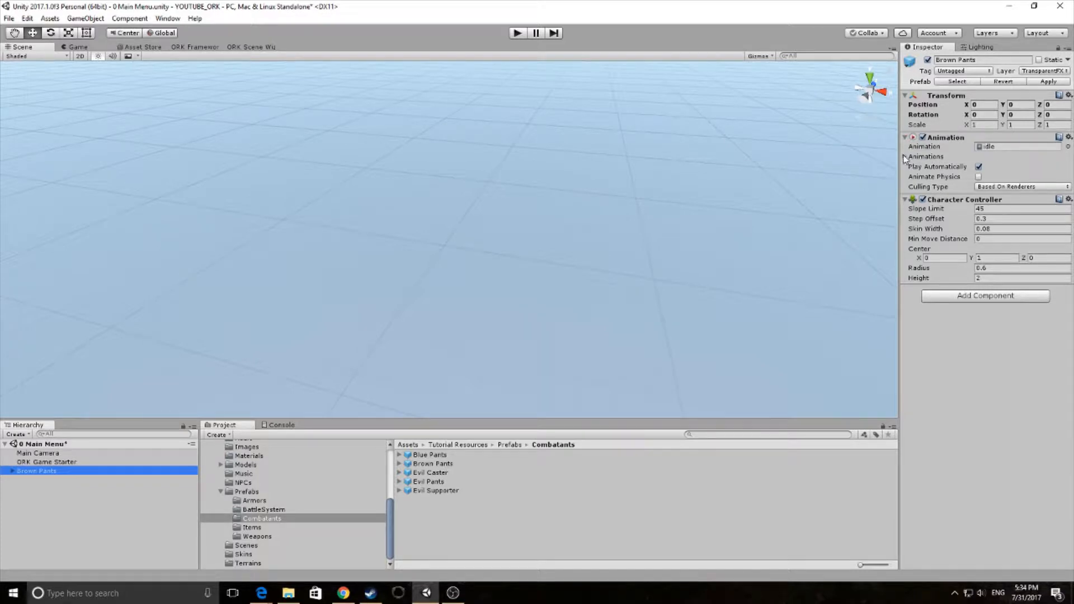
click(942, 158)
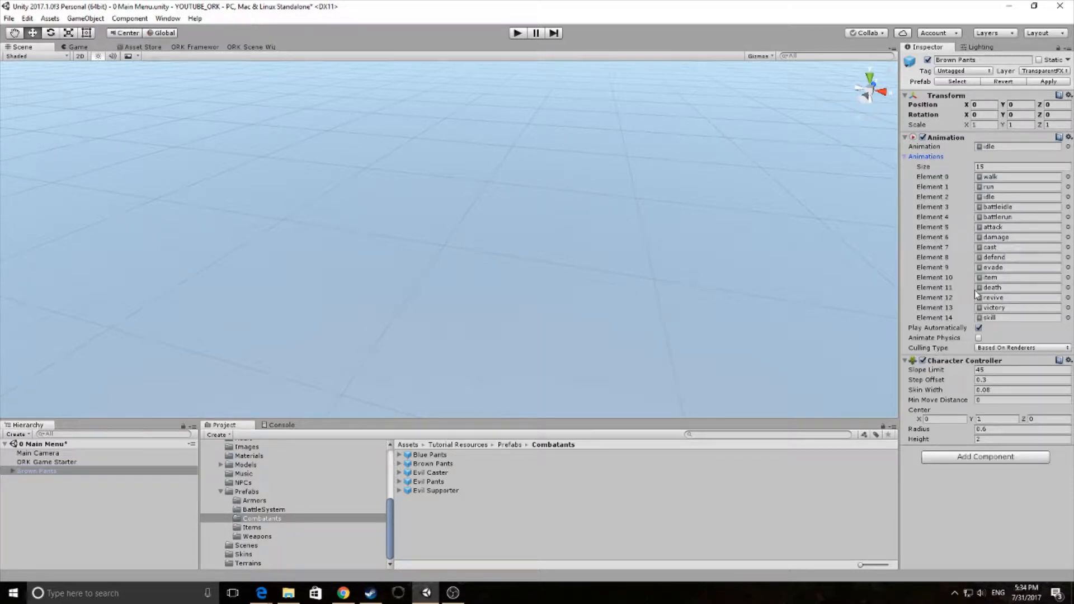
click(907, 157)
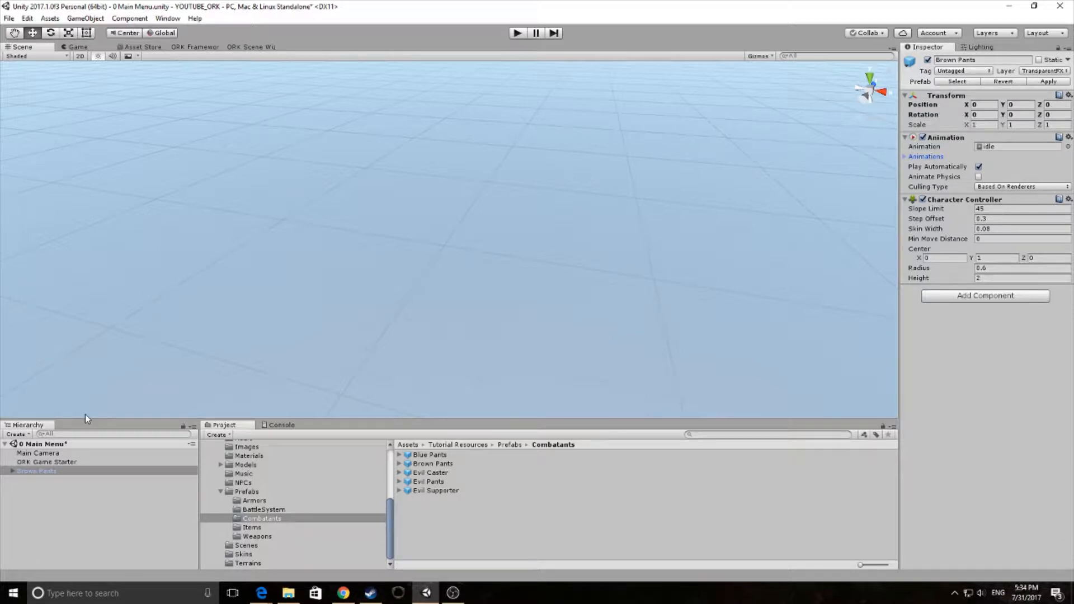
Step: Examine the child objects of Brown Pants, including main.mover under its skeleton
click(12, 471)
click(63, 518)
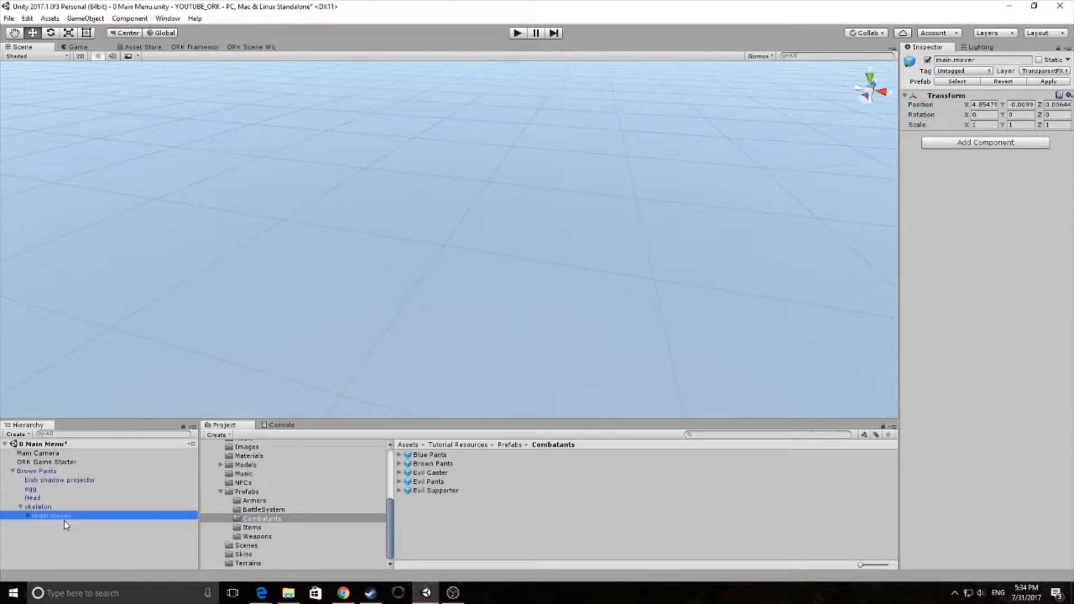
click(21, 507)
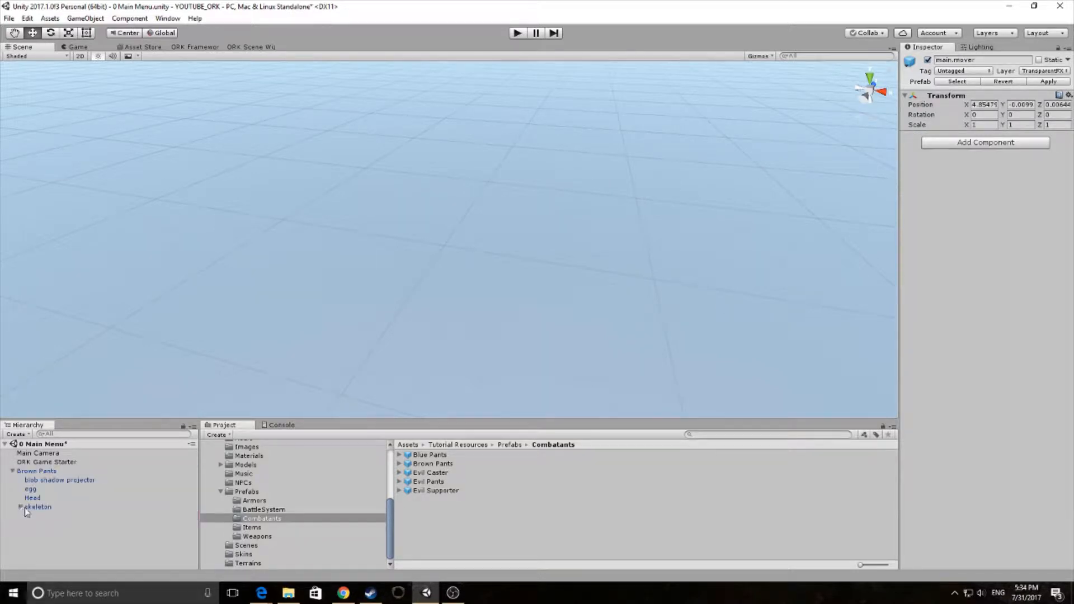
click(29, 473)
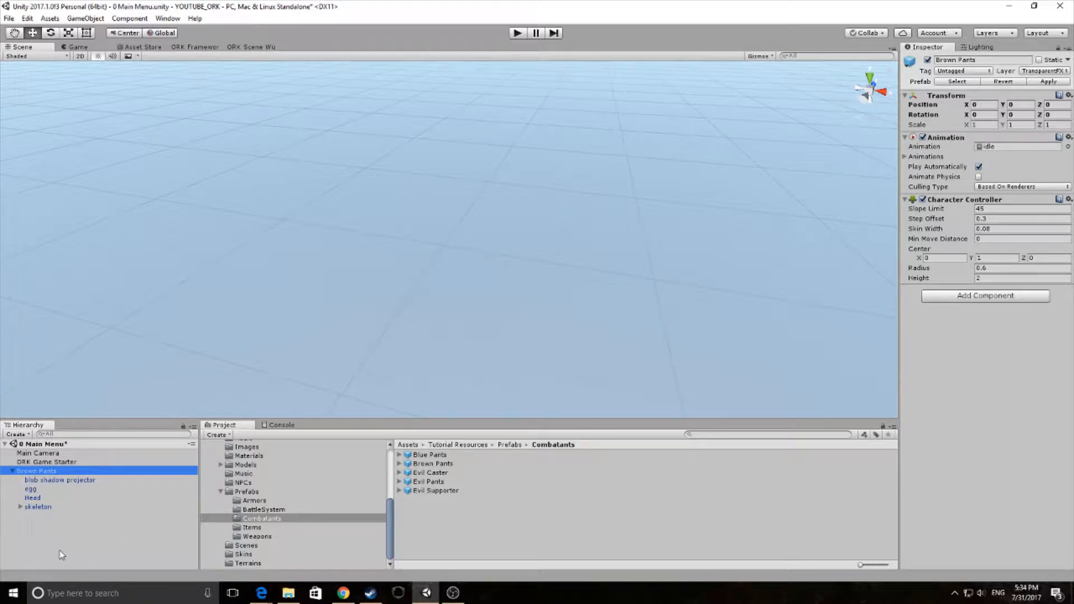
Step: Delete the Brown Pants object from the scene hierarchy
click(45, 479)
click(45, 472)
key(Delete)
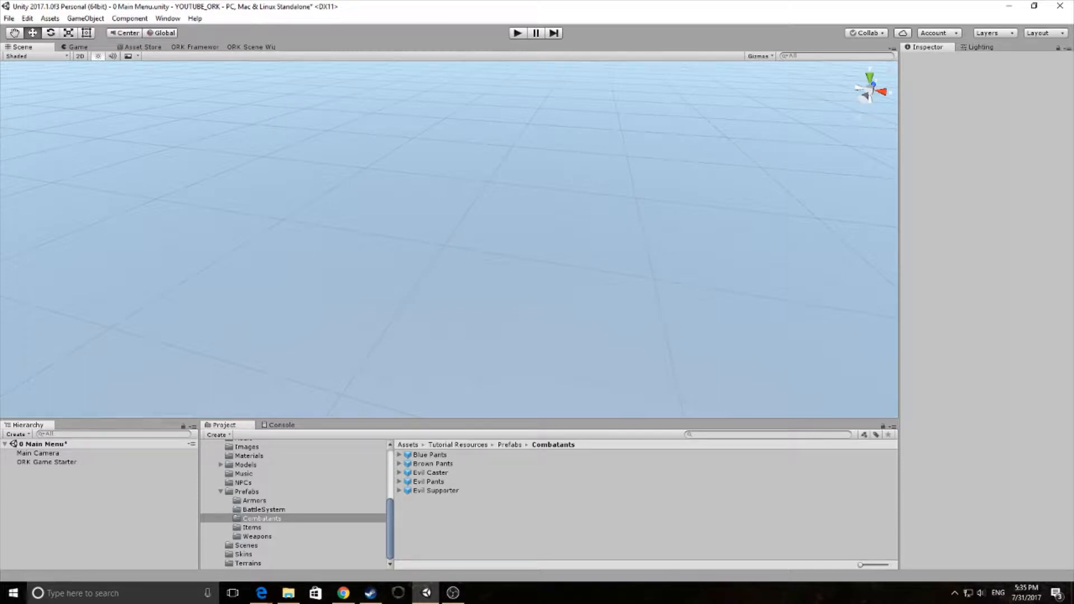
Step: Duplicate the Main Menu GUIbox in the ORK Framework GUI box settings and name the copy Bottom Dialogue GUIbox
click(203, 48)
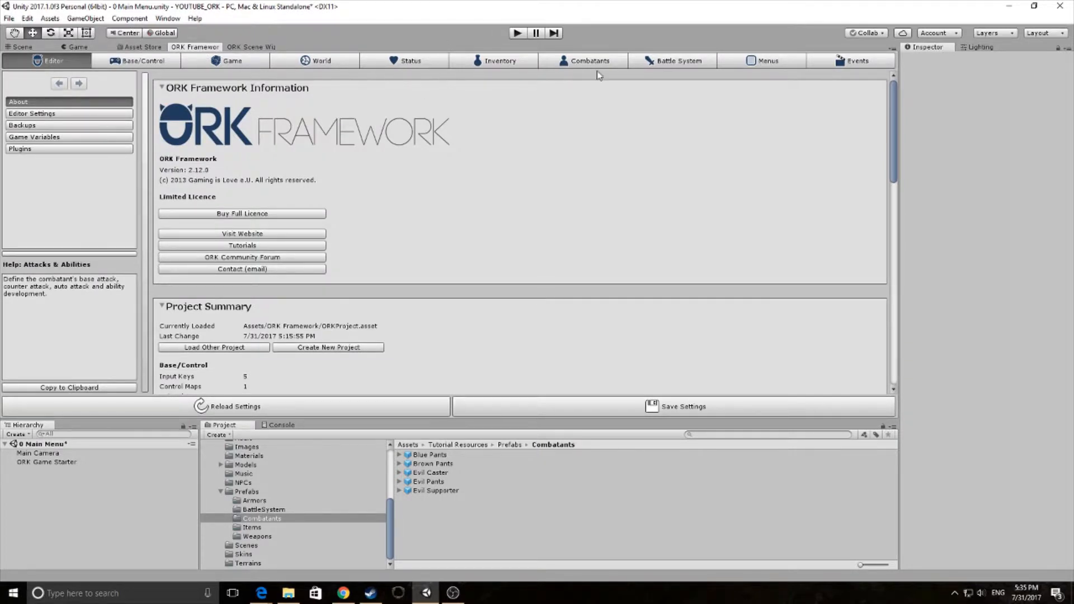
click(770, 61)
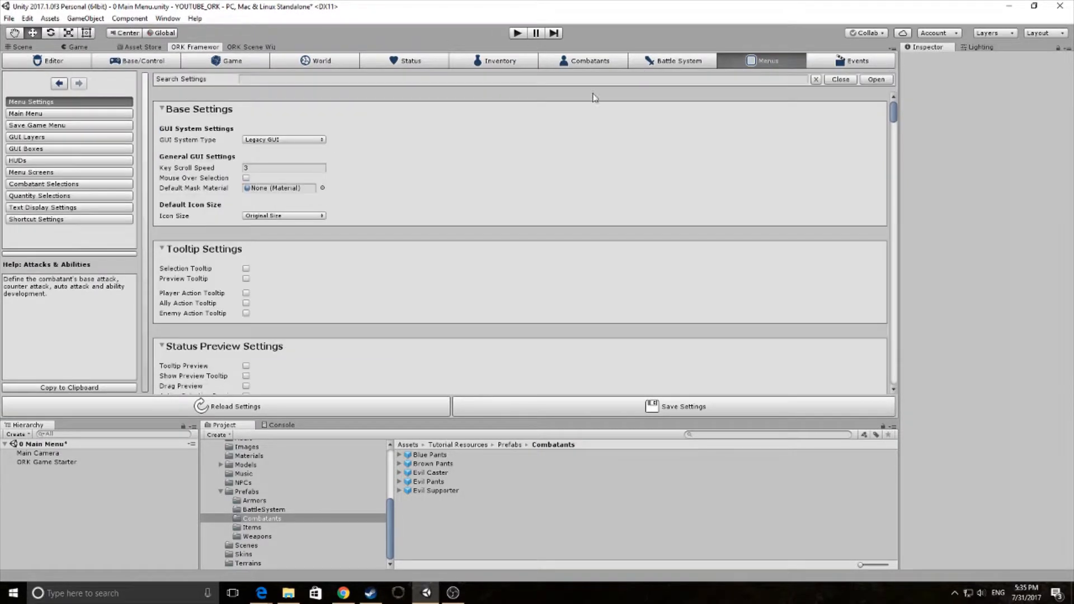
click(36, 148)
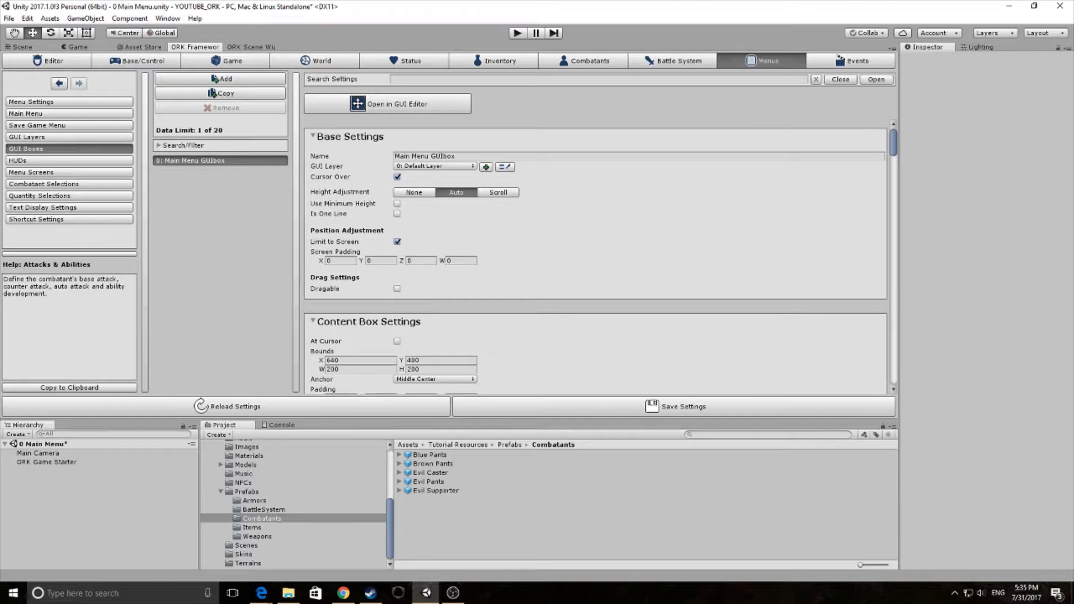
click(238, 94)
drag(429, 157, 337, 163)
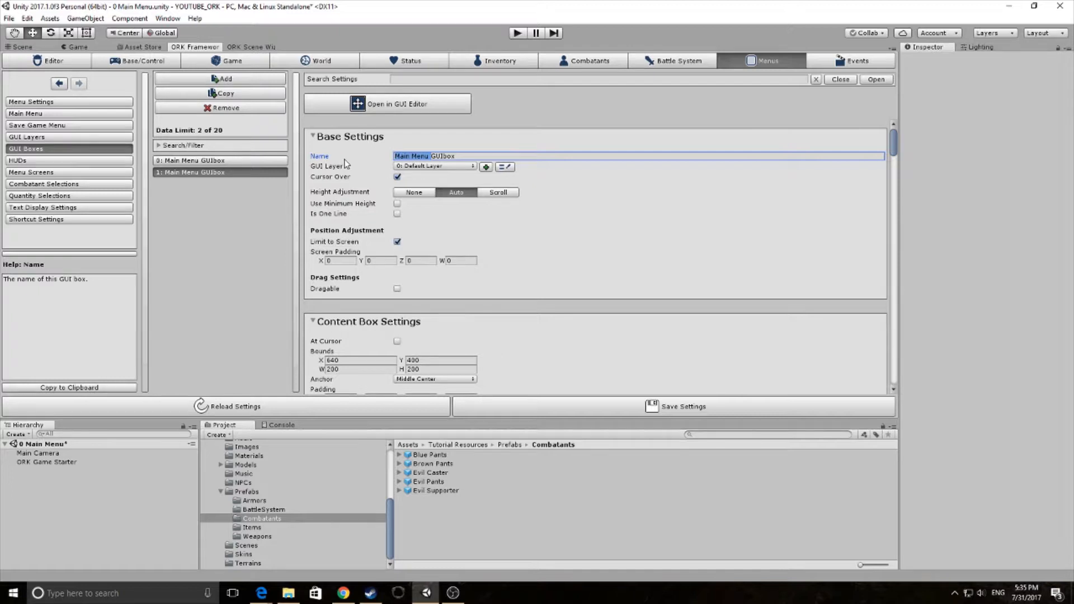
text(Bottom Dia)
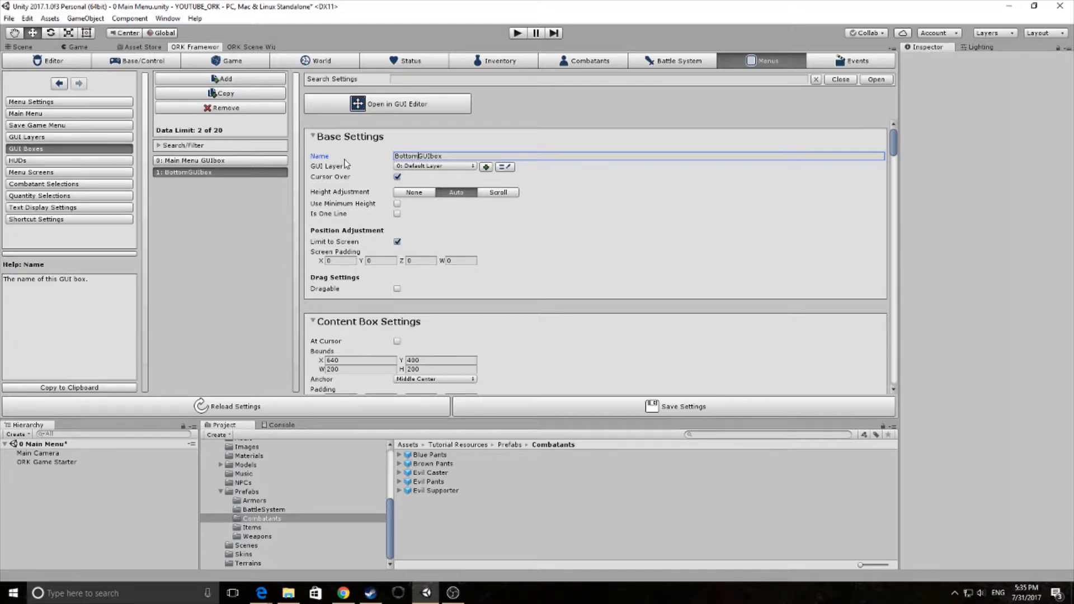
text(lo)
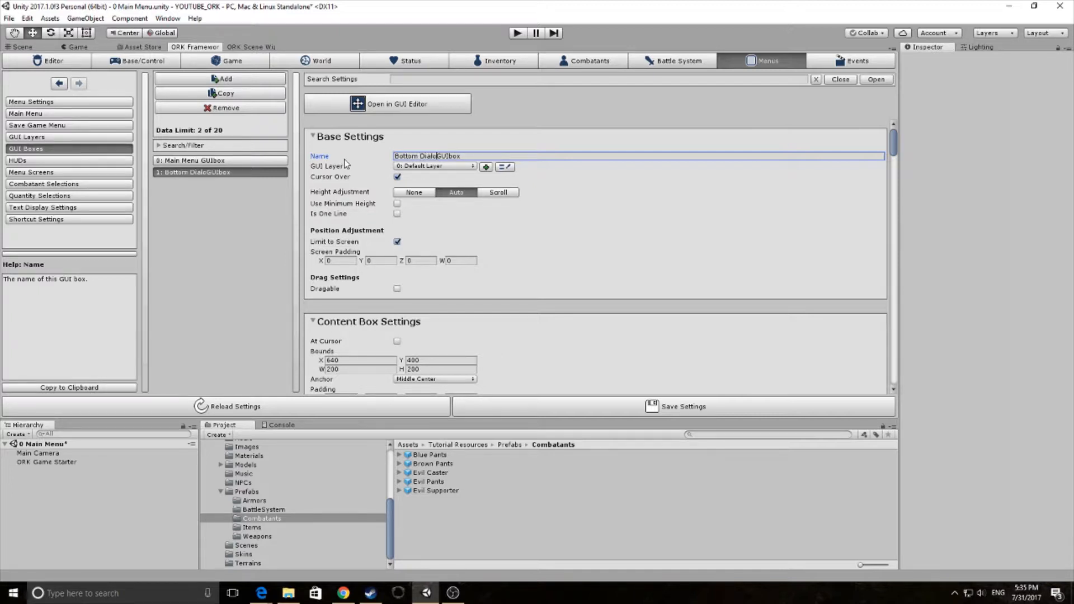
text(gue)
Step: Set the Bottom Dialogue GUIbox's height adjustment to Scroll and its content box position to X 0, Y 800
click(498, 194)
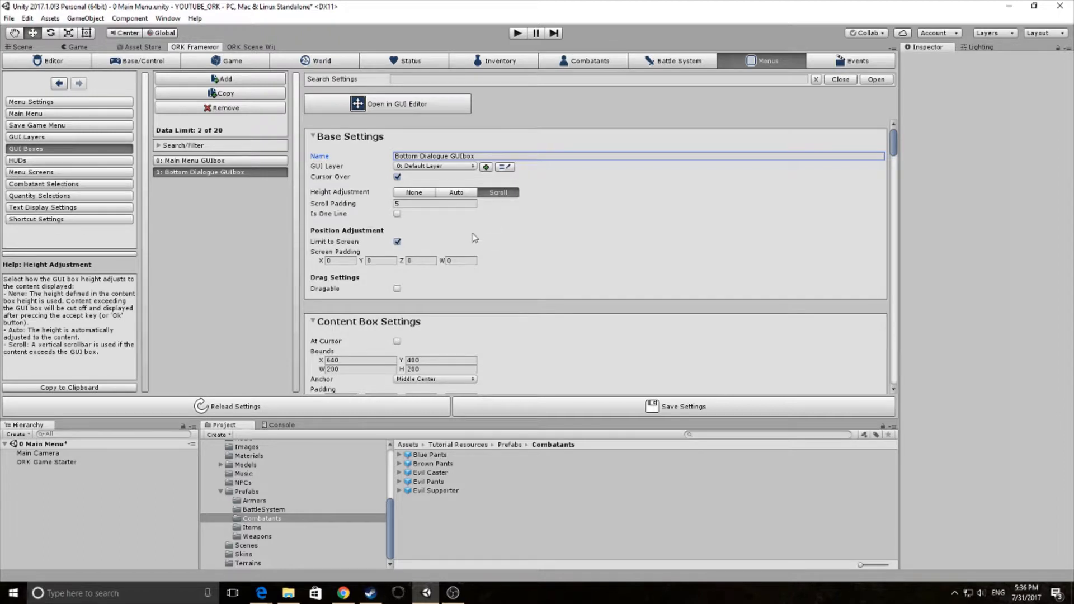
scroll(388, 334, down, 1)
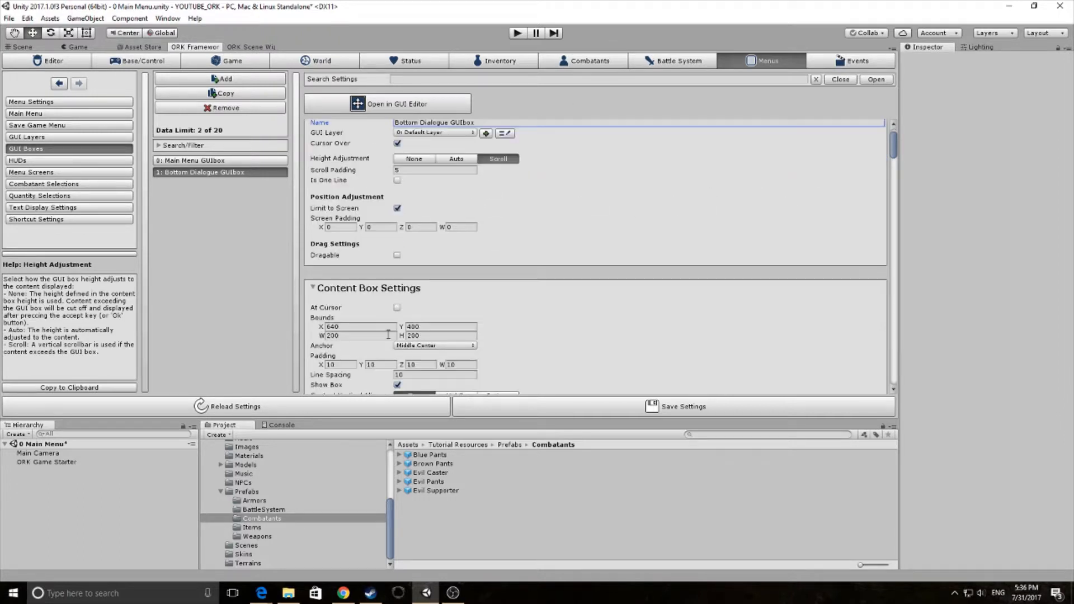
click(370, 327)
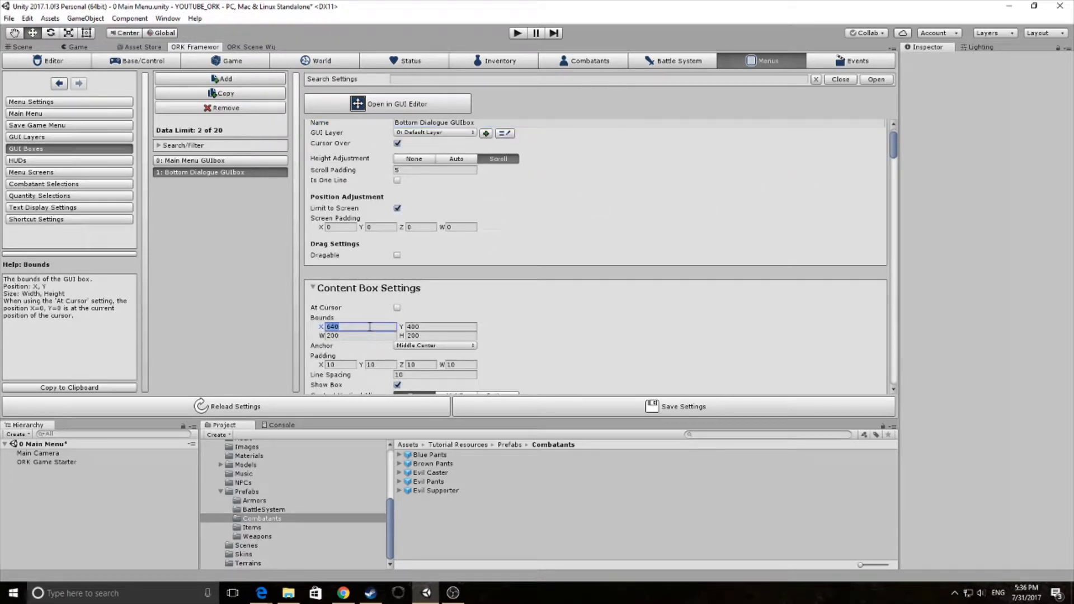
text(0)
click(462, 326)
text(0)
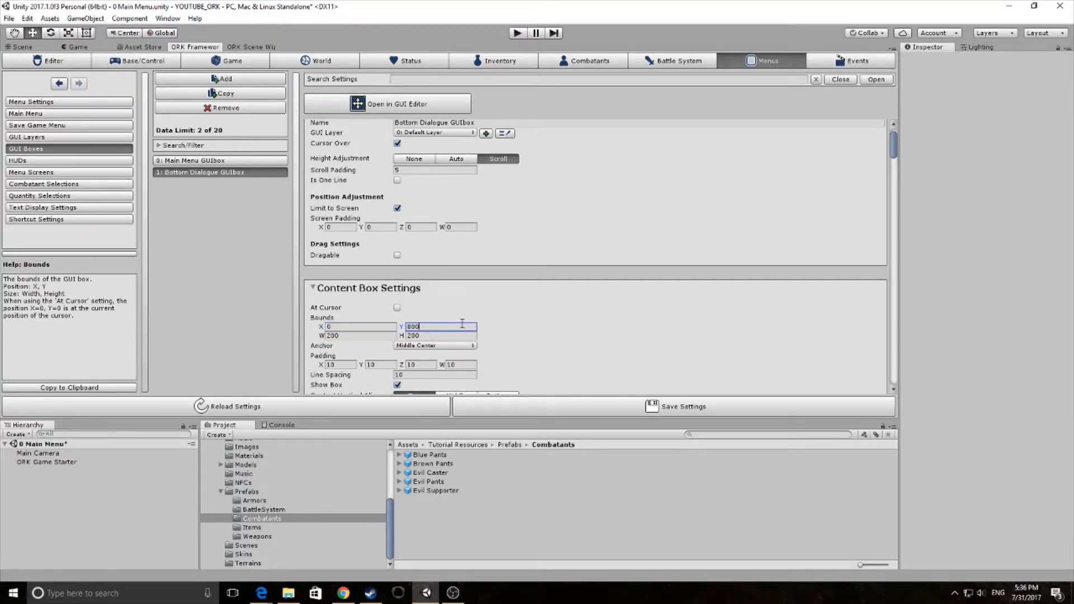
Step: Set the content box size to width 1280 and height 300, with its anchor at Lower Left
click(342, 335)
text(128)
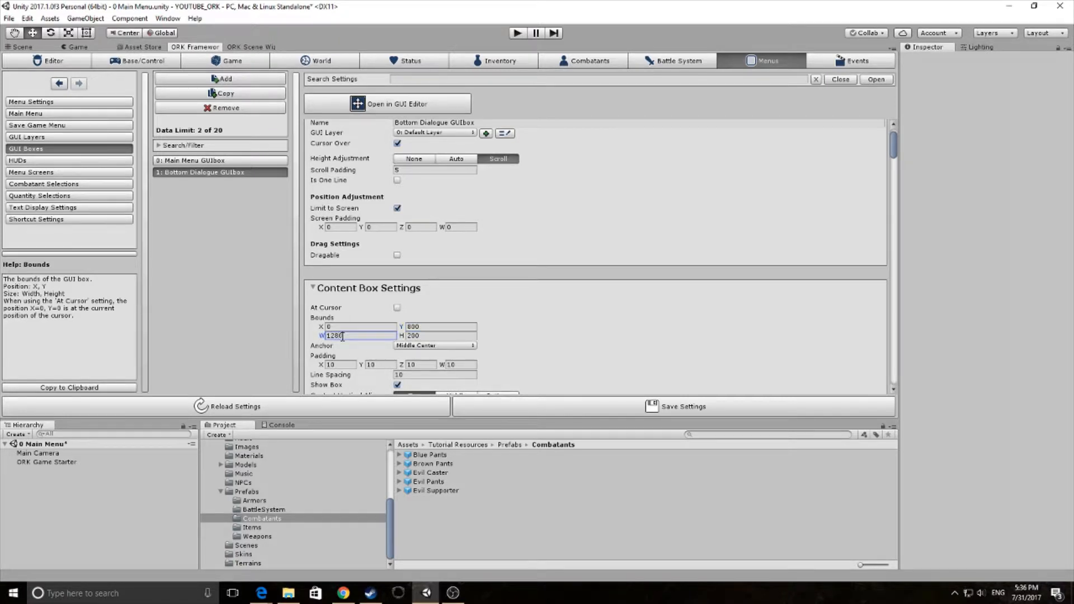
text(0)
click(423, 336)
text(300)
click(436, 346)
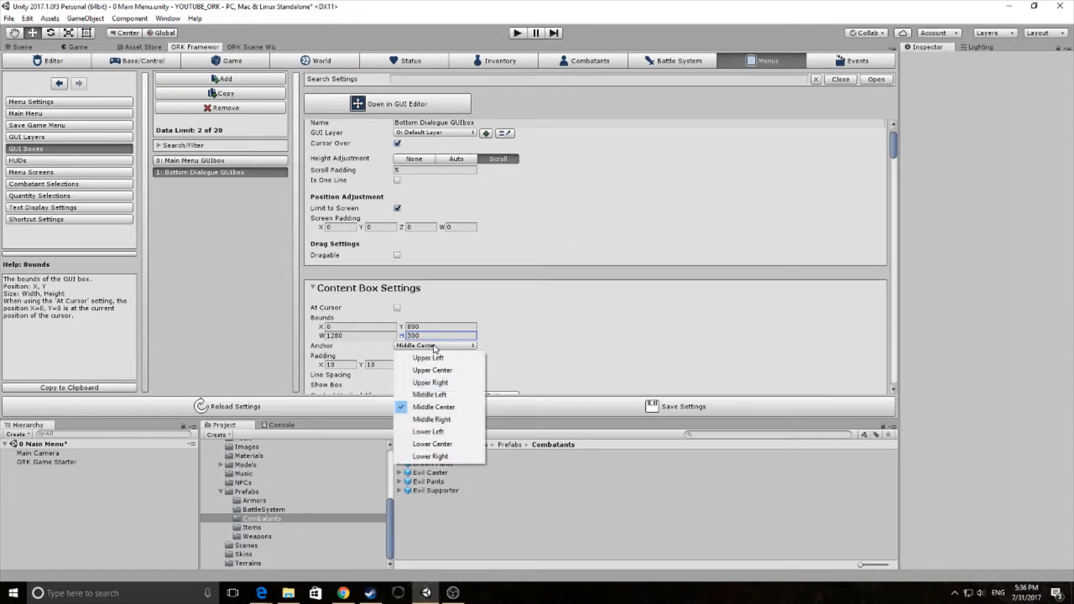
click(429, 432)
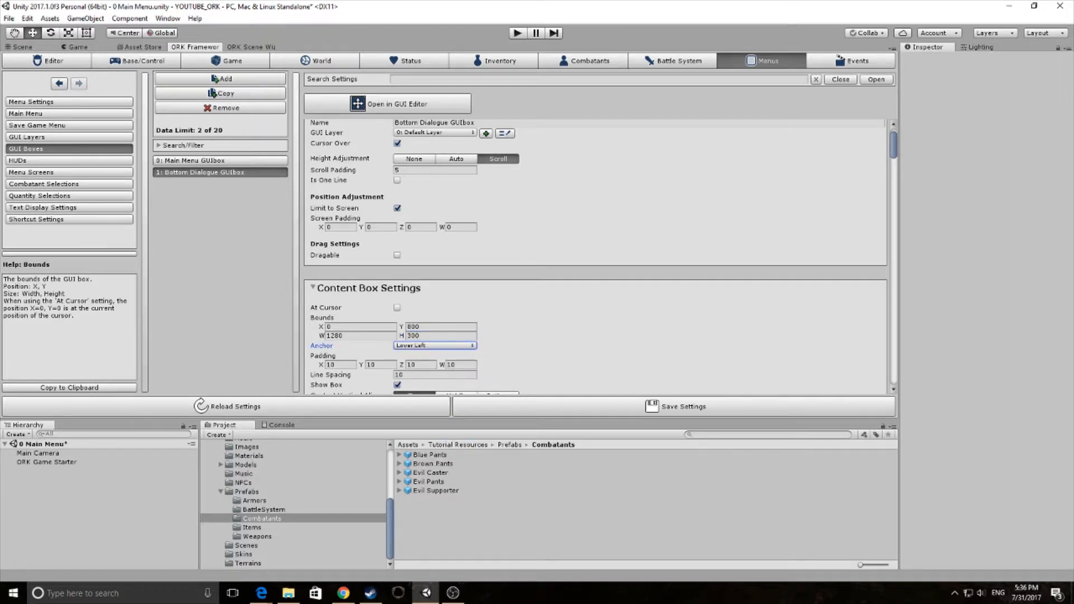
Step: Set the name box width of the Bottom Dialogue GUIbox to 200 and save the ORK project settings
click(262, 593)
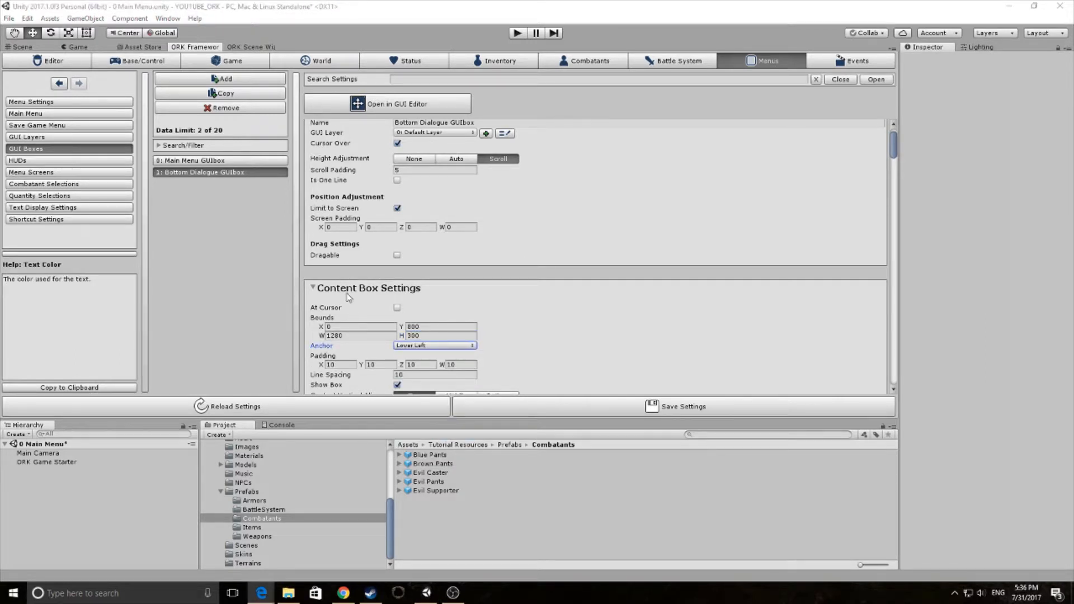
scroll(350, 296, down, 7)
scroll(374, 307, down, 7)
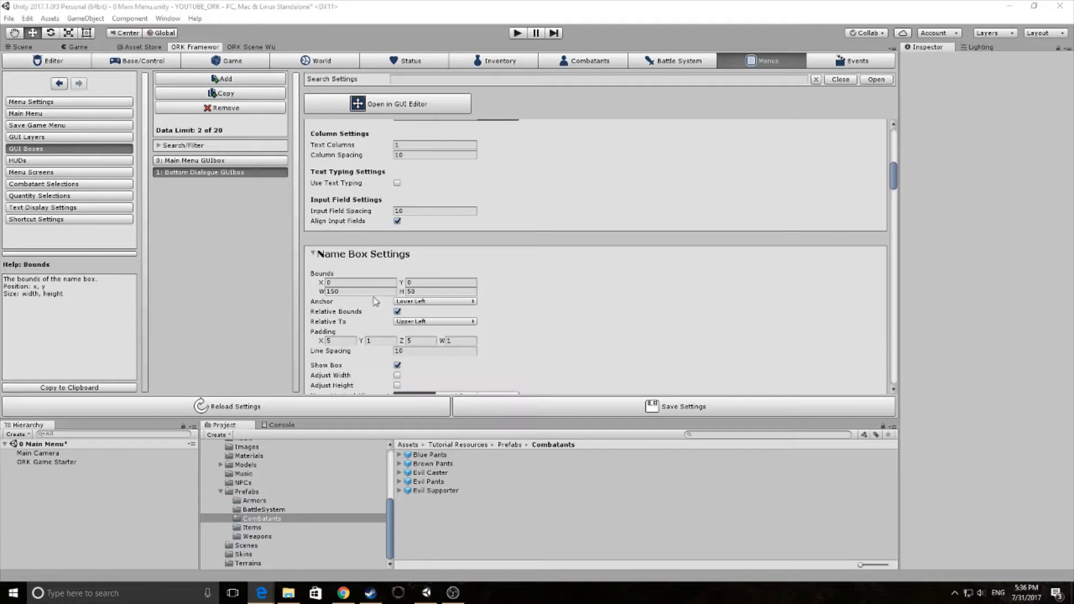
scroll(388, 272, down, 2)
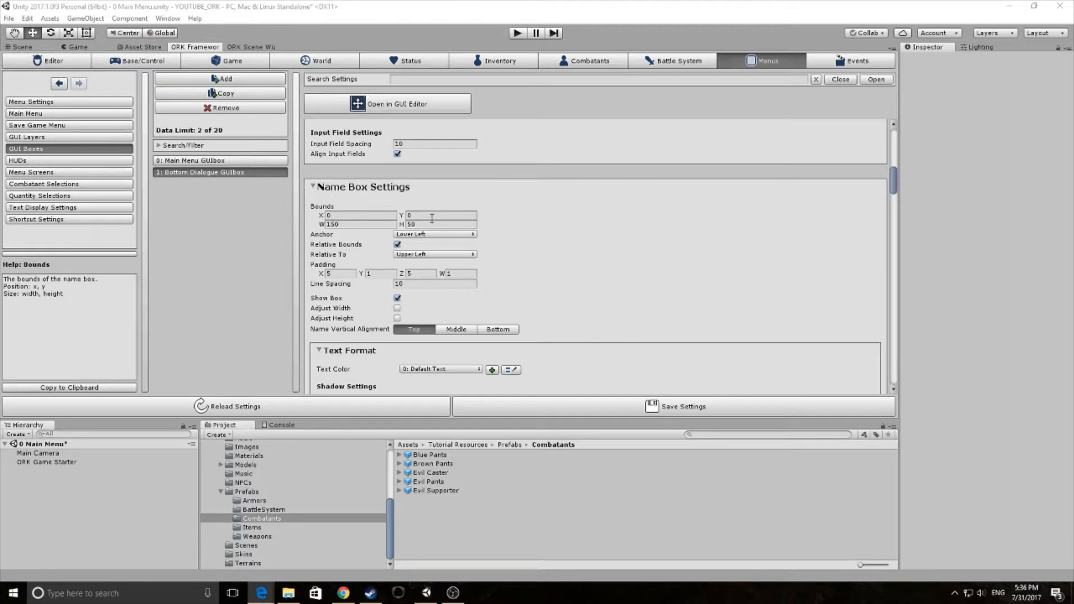
click(364, 224)
text(200)
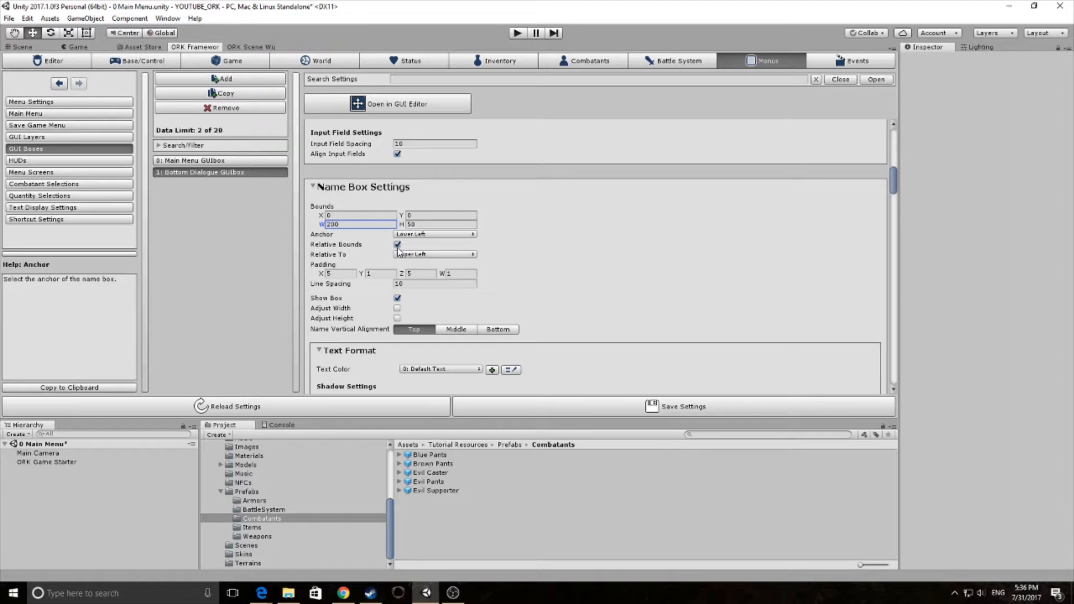
mouse_move(399, 253)
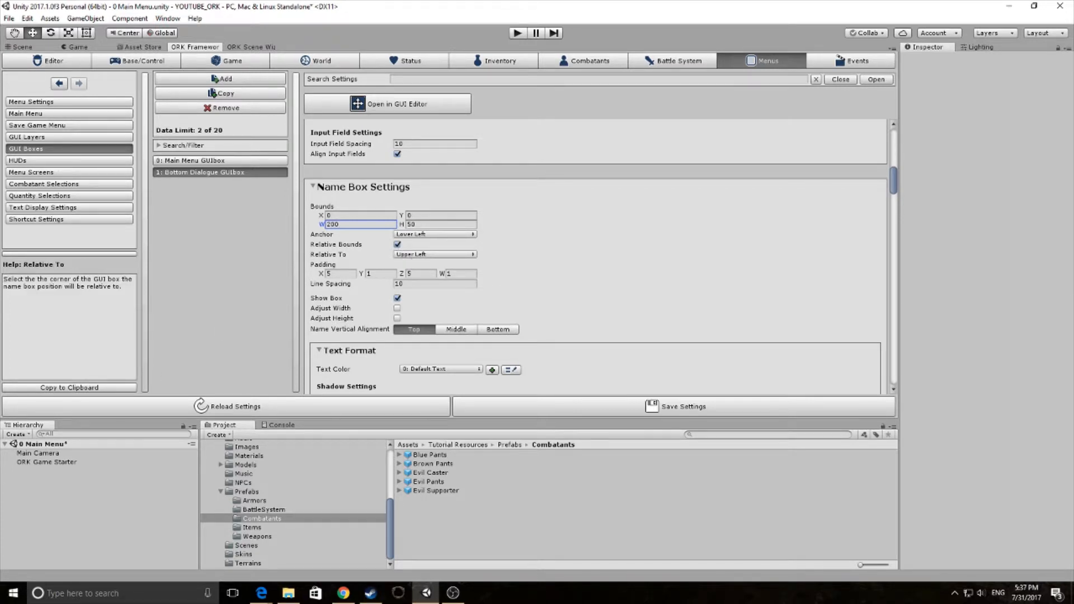
click(503, 407)
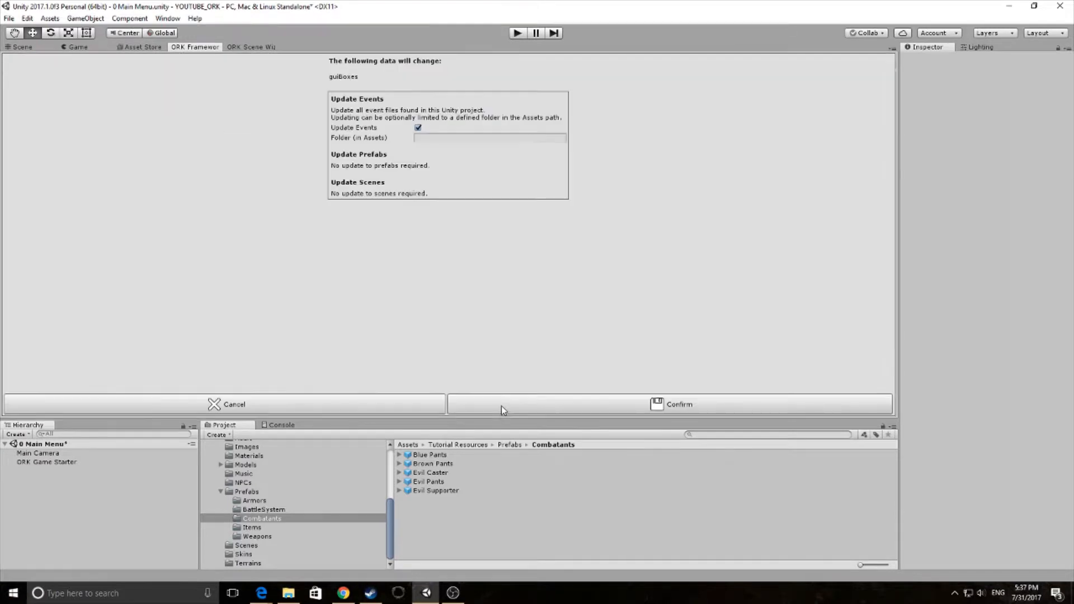
click(503, 407)
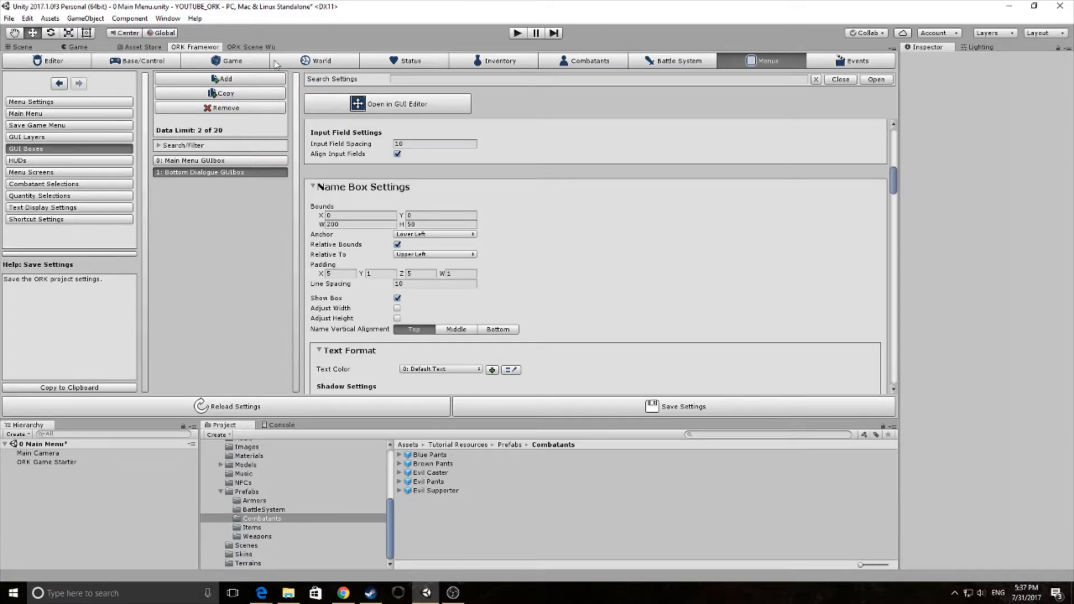
Step: Create a new game event in the ORK Framework event editor
click(846, 62)
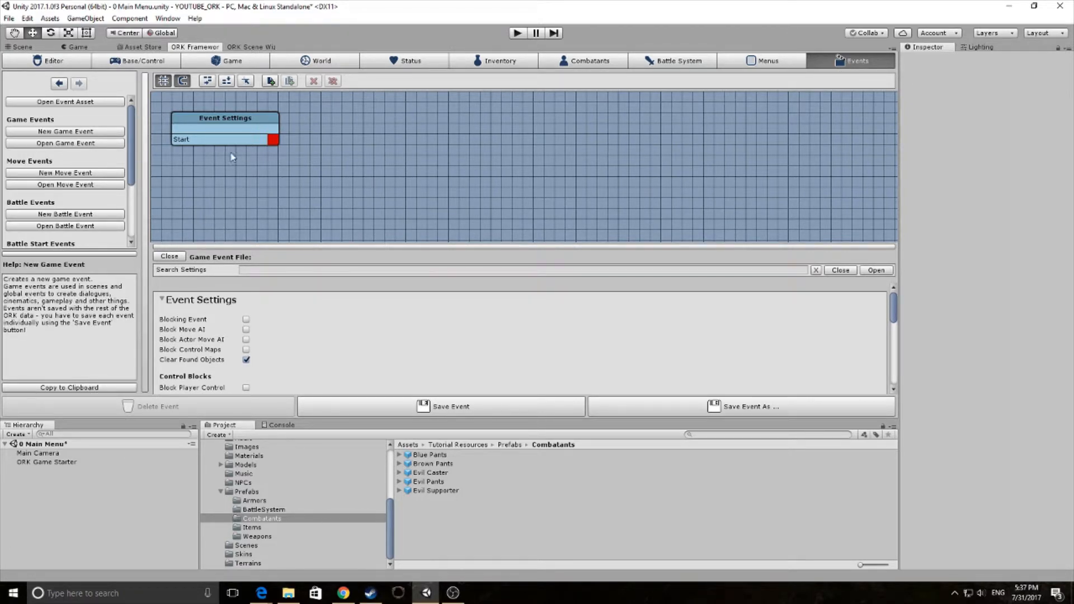
click(84, 137)
click(73, 135)
drag(335, 246, 336, 233)
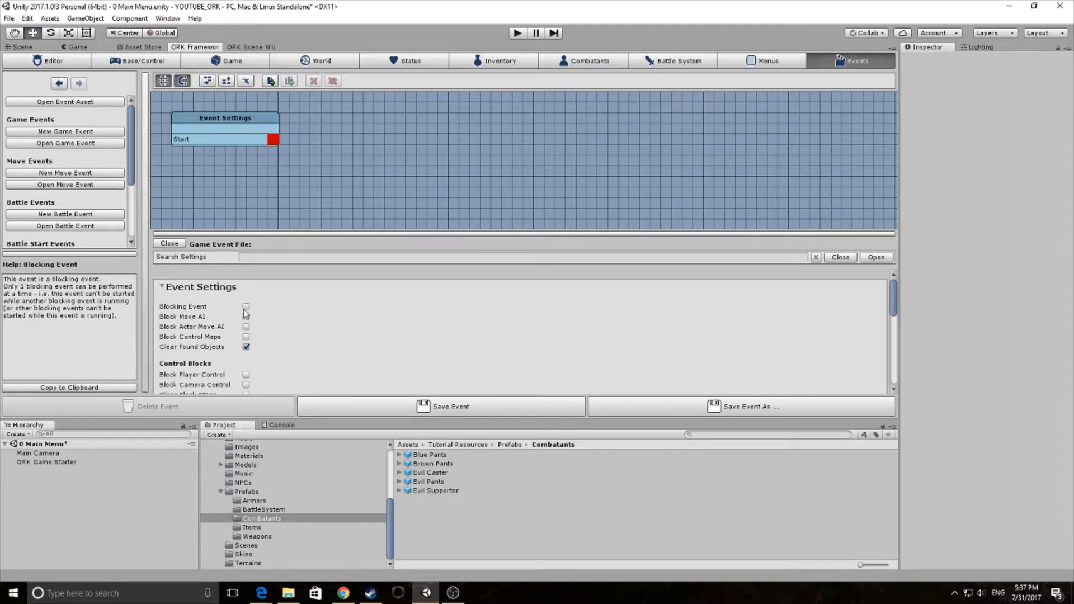
Step: Make the game event a blocking event and have it block both player control and camera control
click(246, 307)
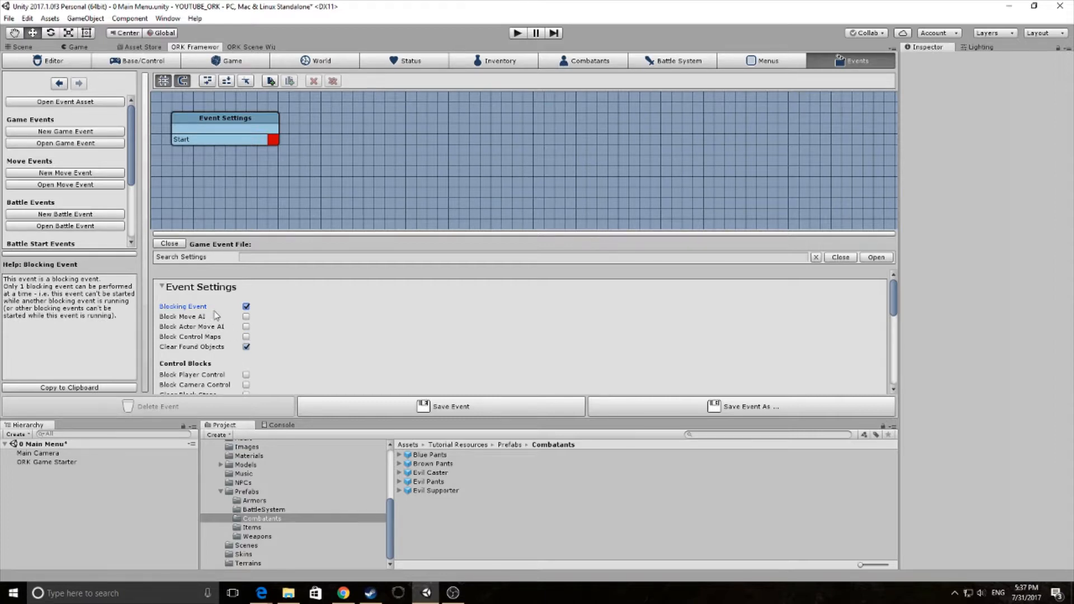
scroll(255, 367, down, 2)
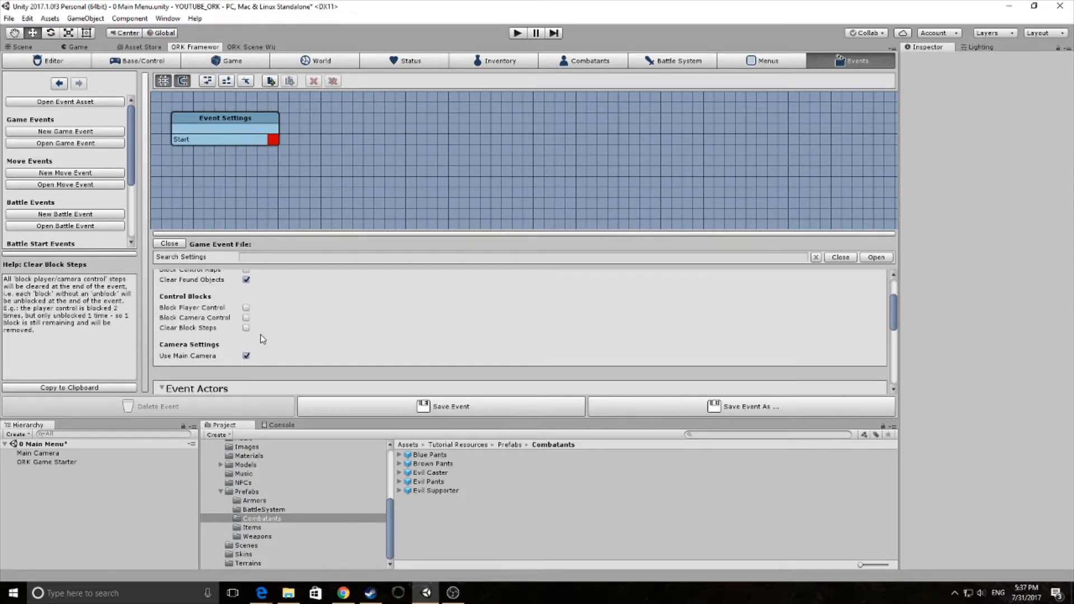
click(246, 308)
click(247, 317)
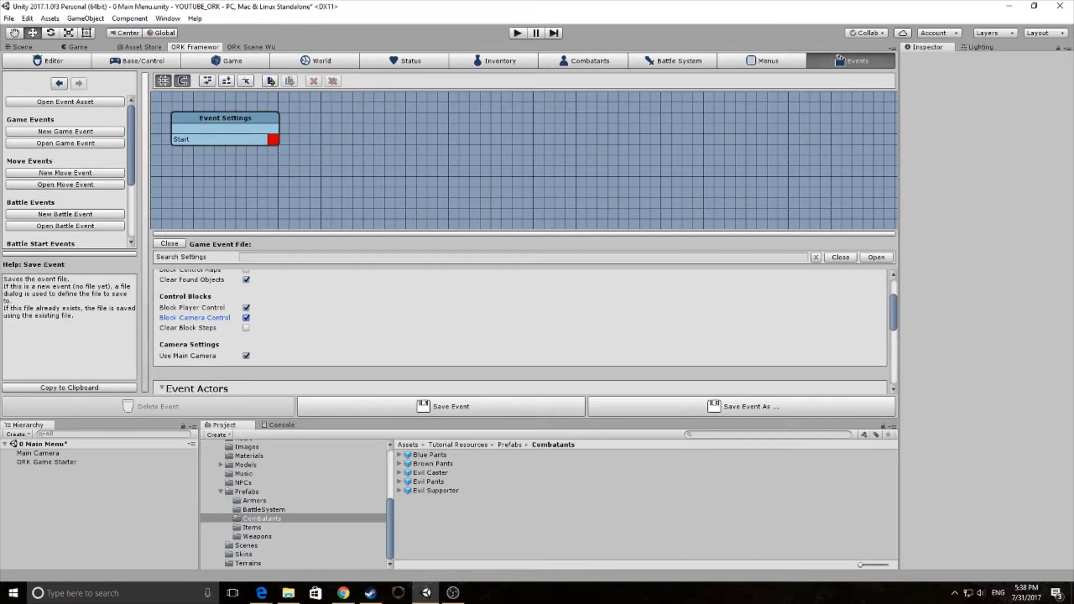
Step: Add an event actor to the game event and set its type to Player
scroll(260, 344, up, 2)
scroll(280, 348, down, 5)
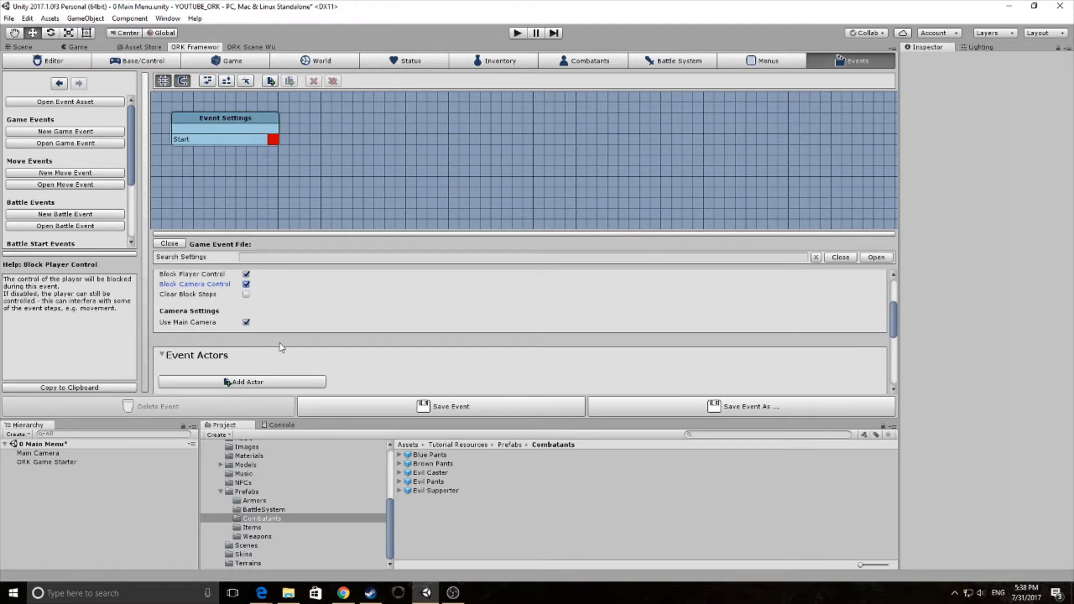
scroll(205, 339, up, 2)
scroll(201, 338, down, 1)
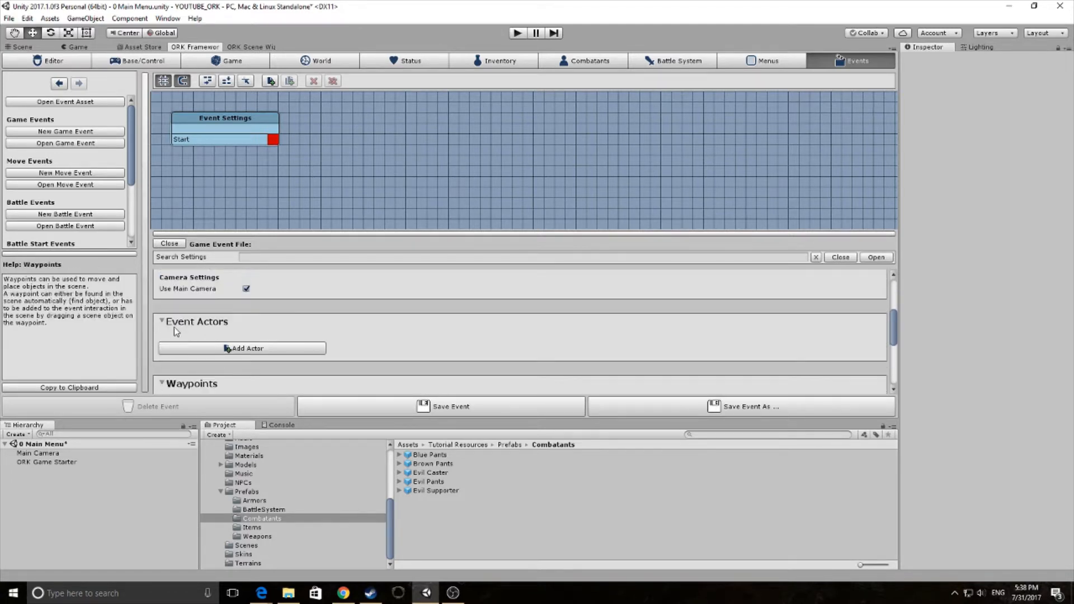
scroll(171, 333, up, 1)
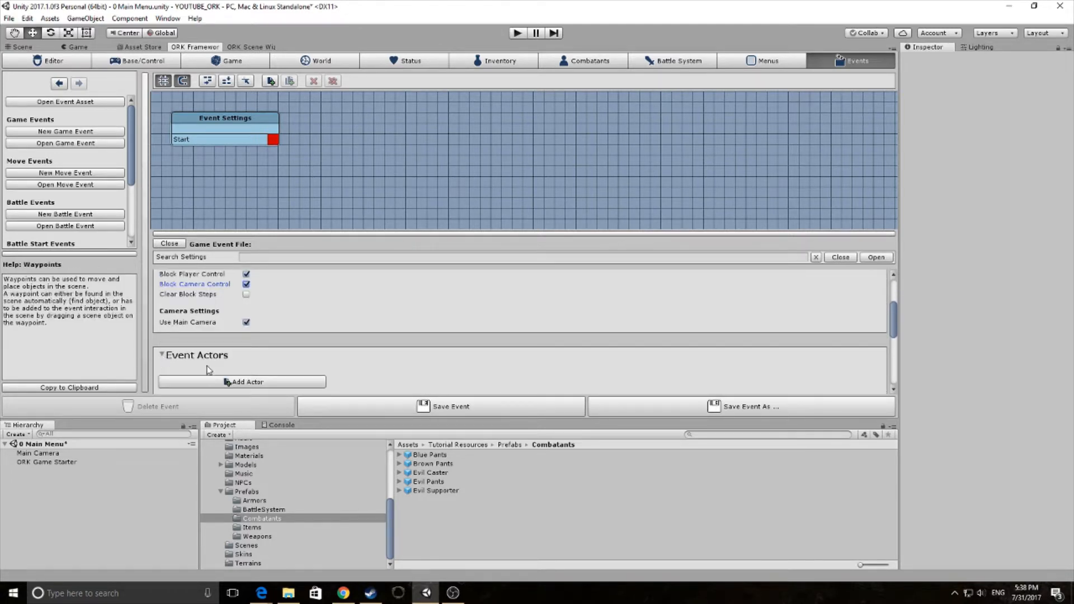
scroll(210, 371, down, 2)
click(230, 315)
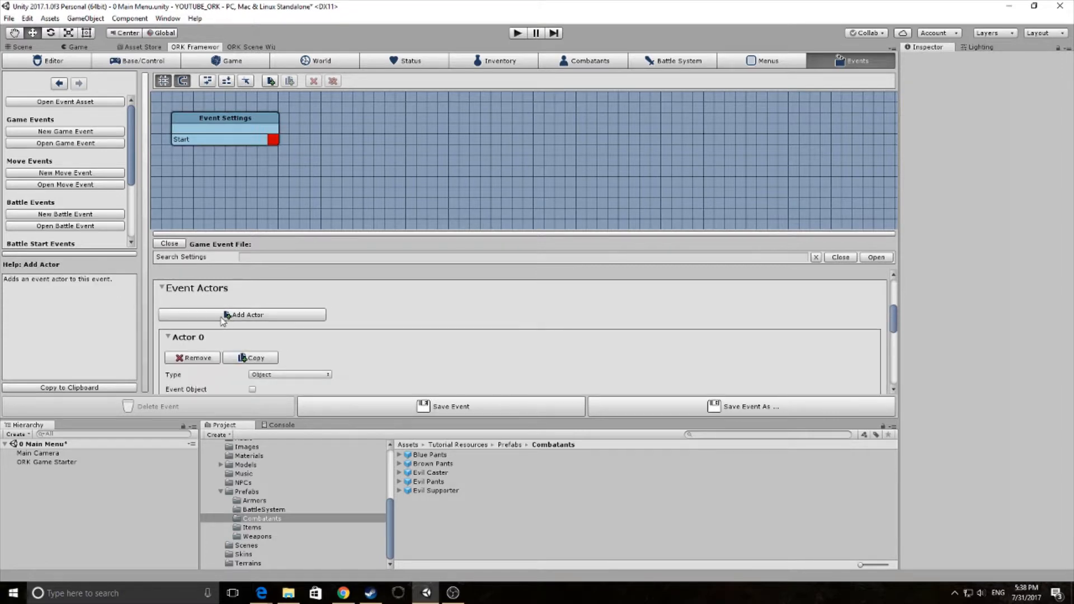
scroll(229, 323, down, 1)
scroll(235, 328, down, 1)
scroll(245, 332, up, 1)
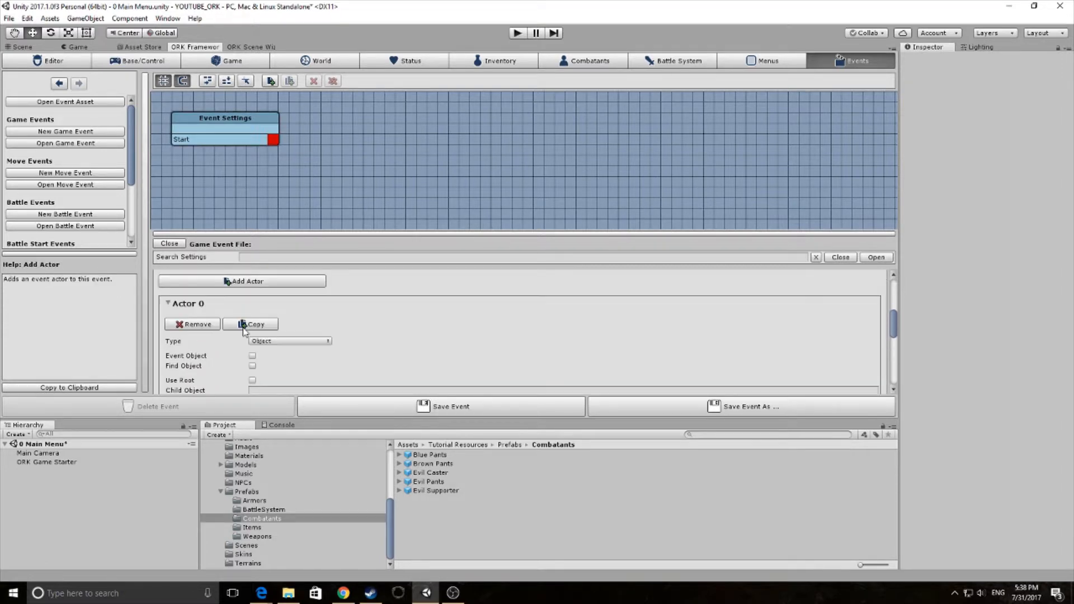
click(284, 343)
click(277, 365)
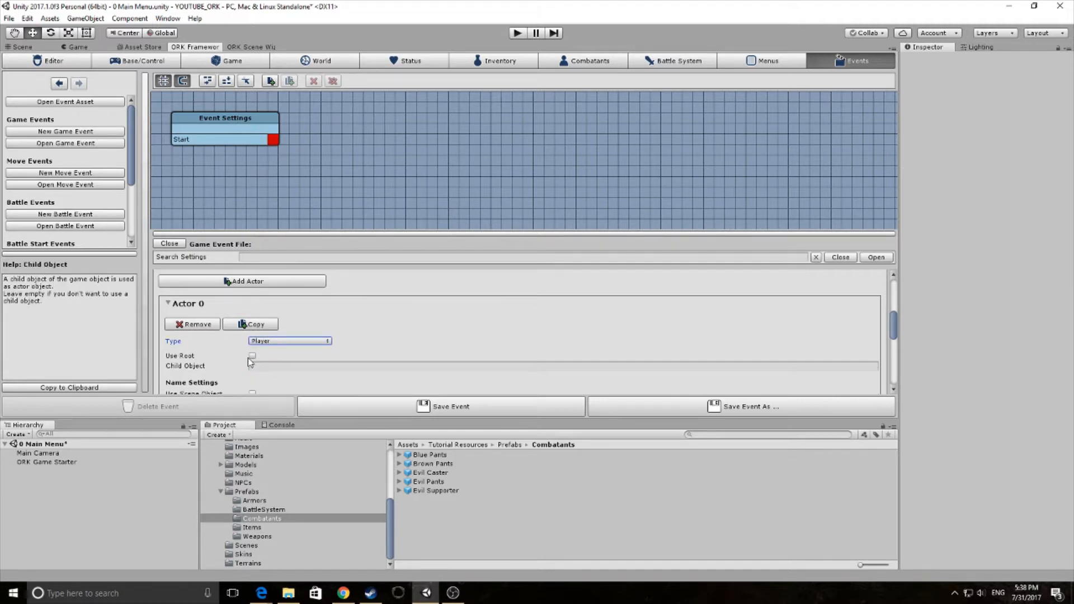
Step: Add a Show Dialogue step connected to the Start output of the Event Settings node
right_click(274, 143)
mouse_move(297, 149)
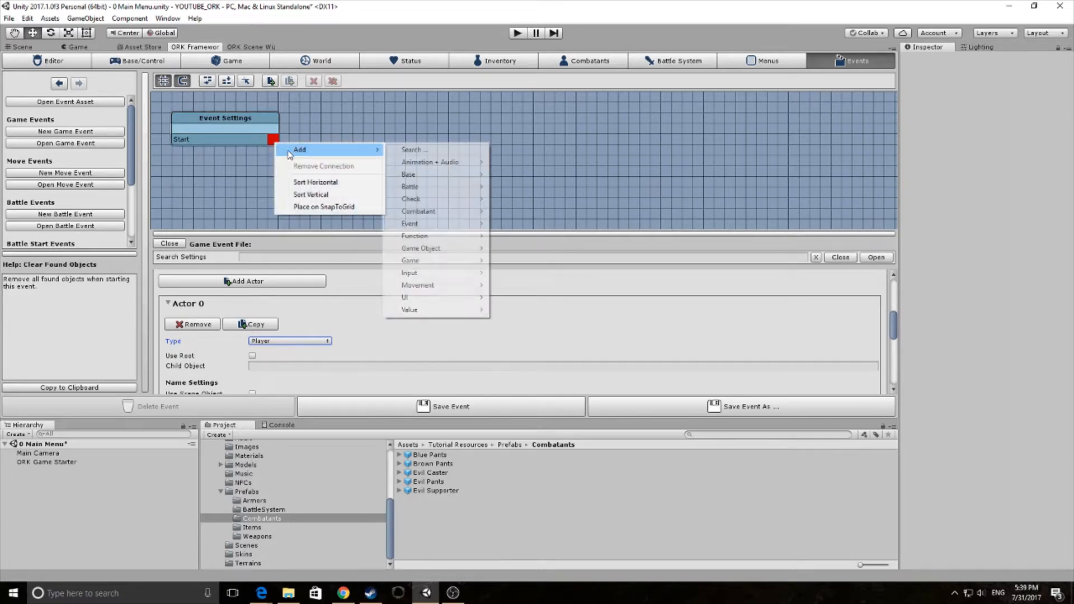
mouse_move(415, 300)
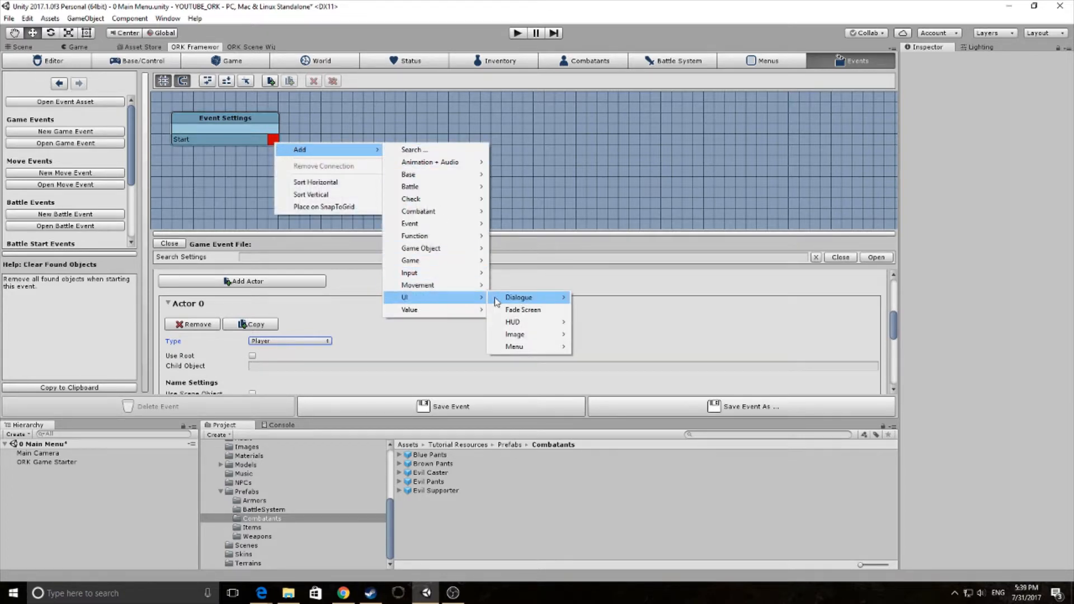
mouse_move(497, 302)
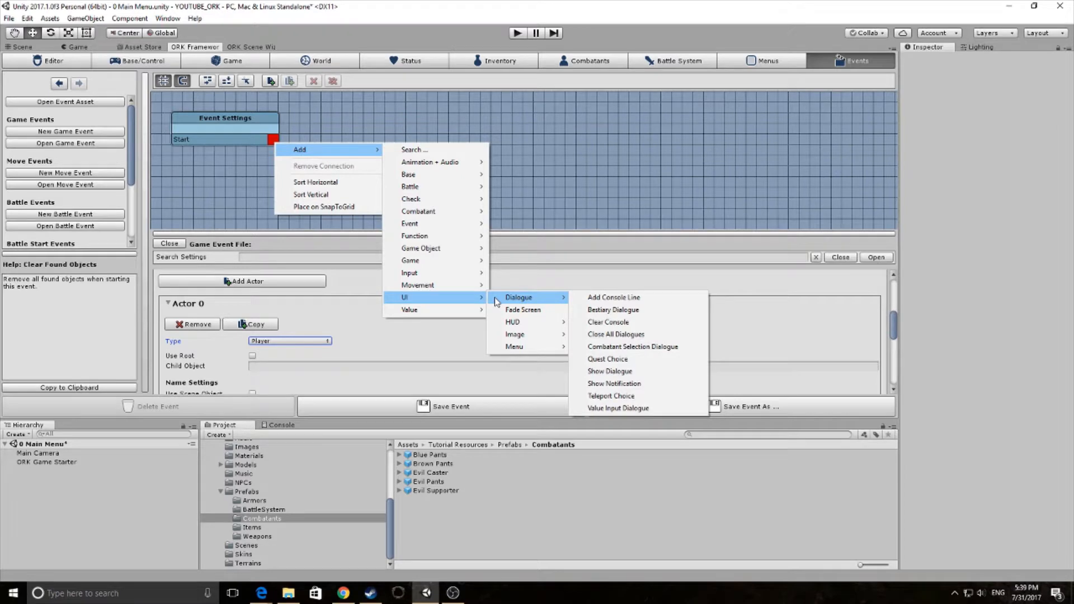
click(630, 372)
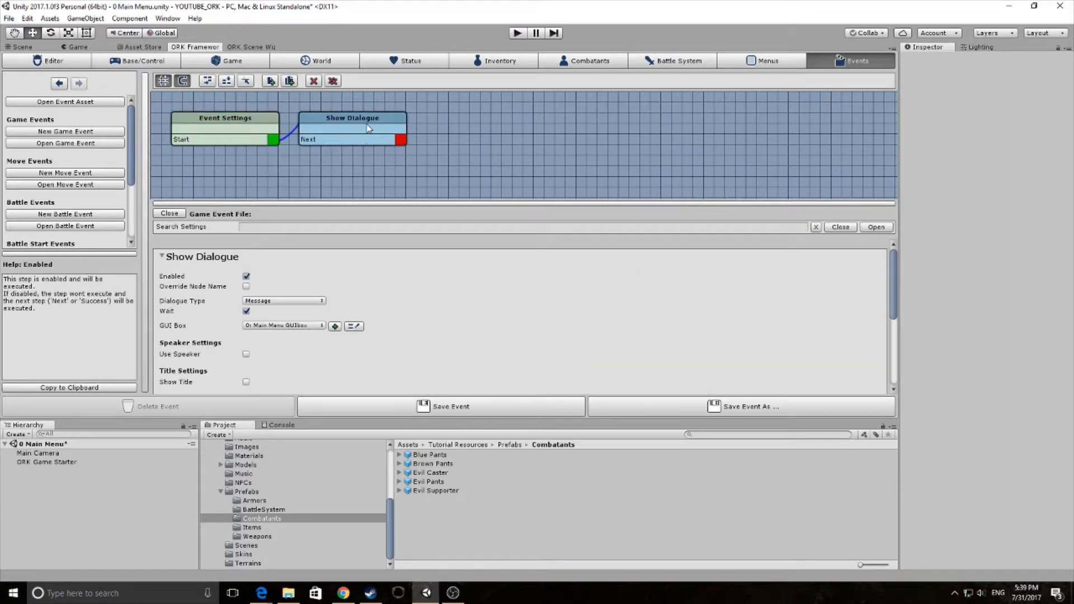
Step: Set the Show Dialogue step's GUI box to the Bottom Dialogue GUIbox
click(250, 121)
click(334, 123)
click(275, 326)
click(298, 352)
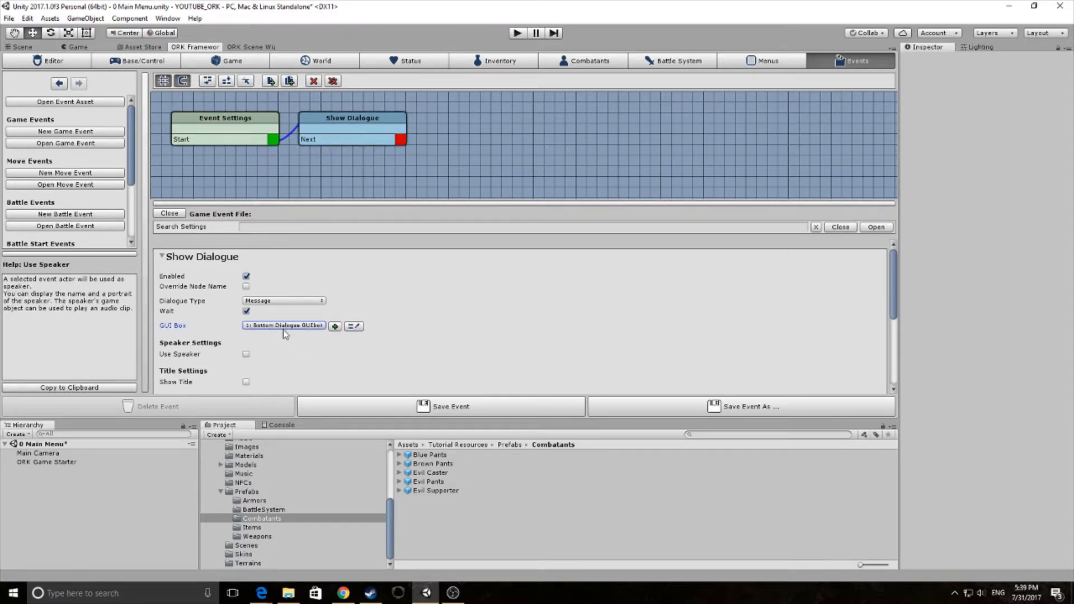
Step: Enable the speaker for the dialogue with the Player as its actor, and show the speaker's name
click(246, 354)
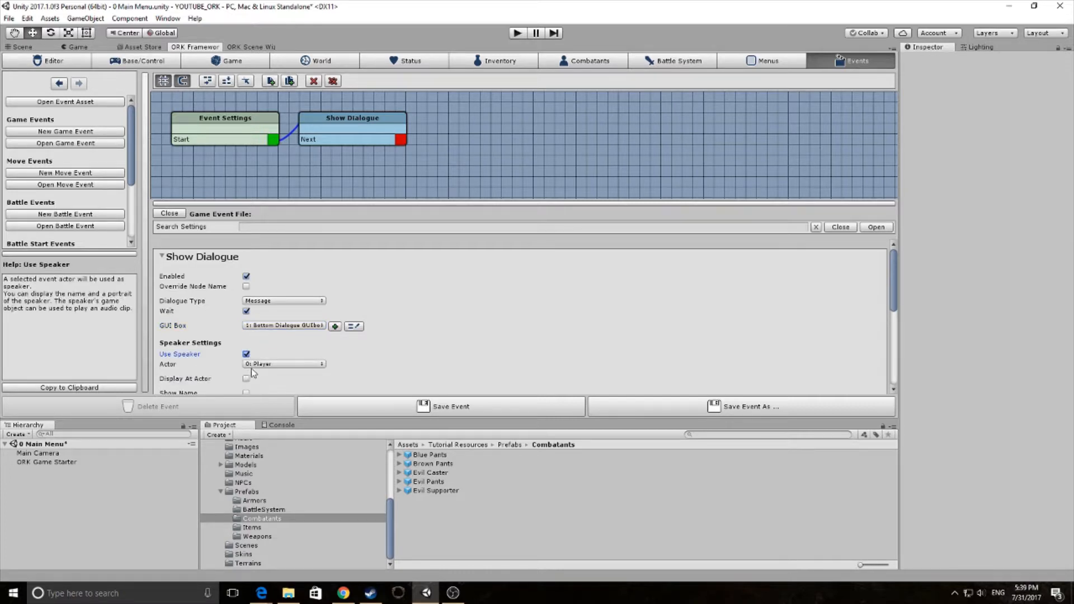
click(255, 365)
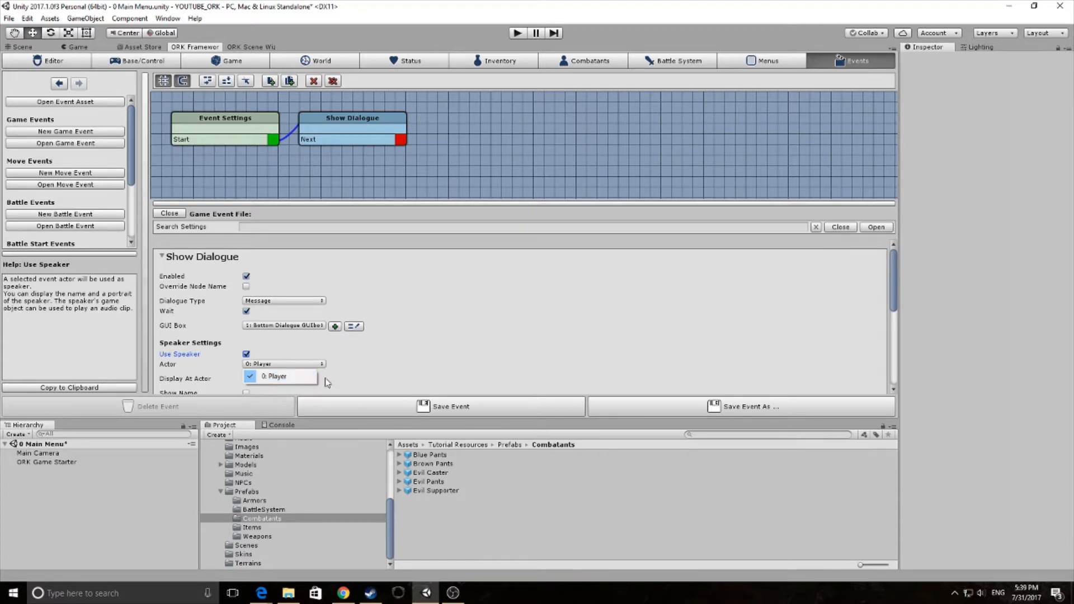
click(291, 377)
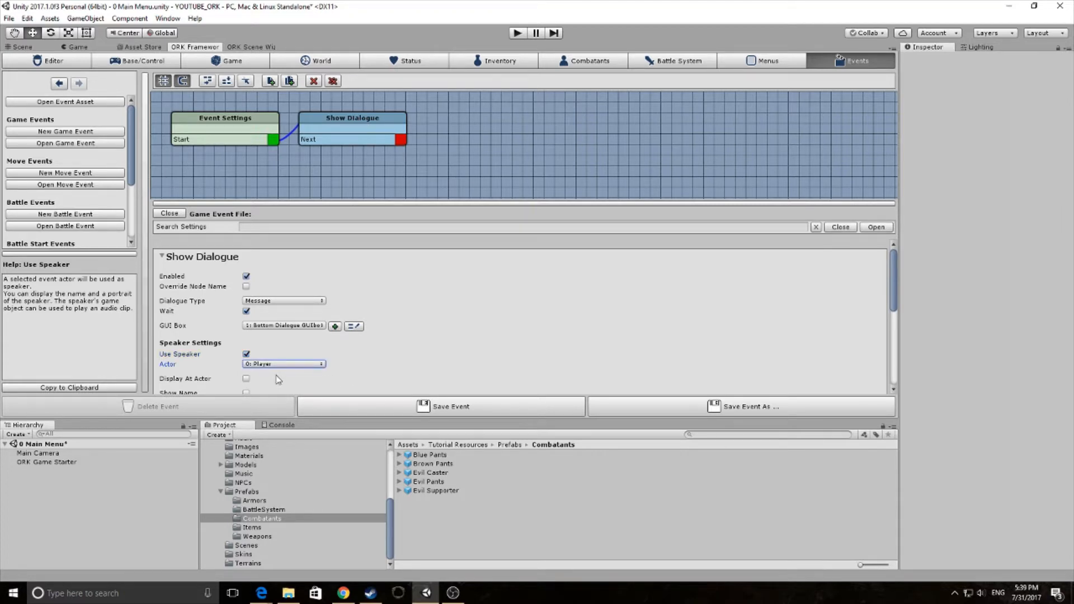
scroll(280, 382, down, 2)
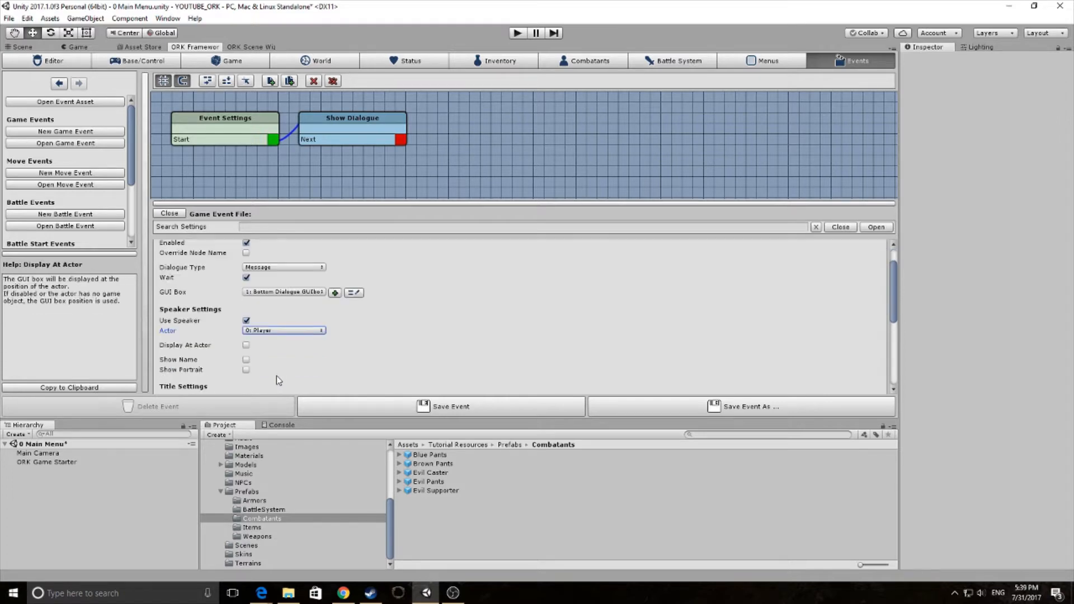
click(246, 359)
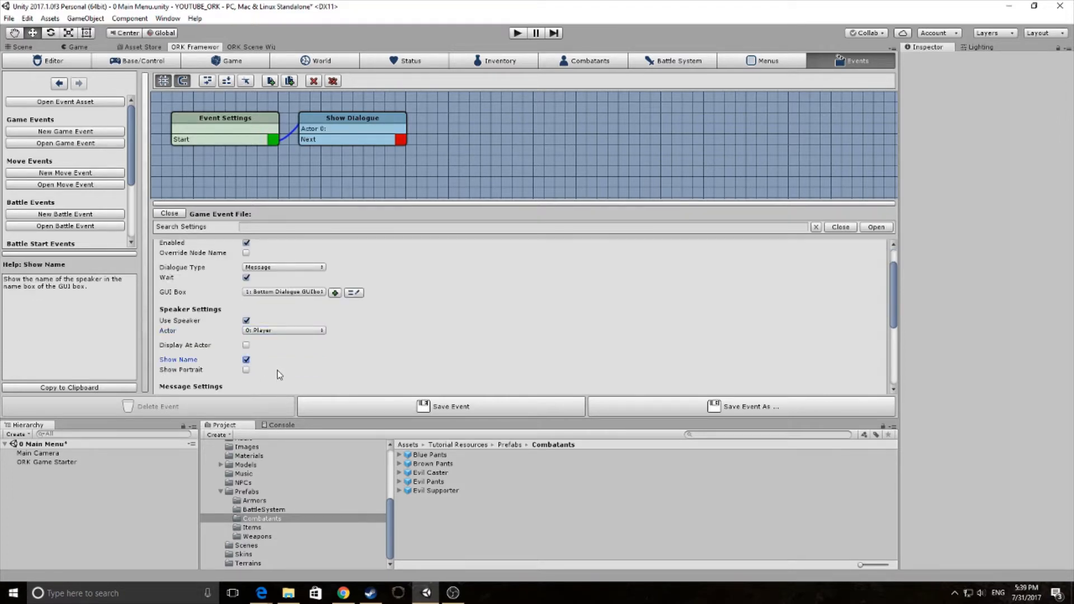
Step: Set the dialogue's English message text to "Hi, this is a simple dialogue!"
scroll(279, 374, down, 8)
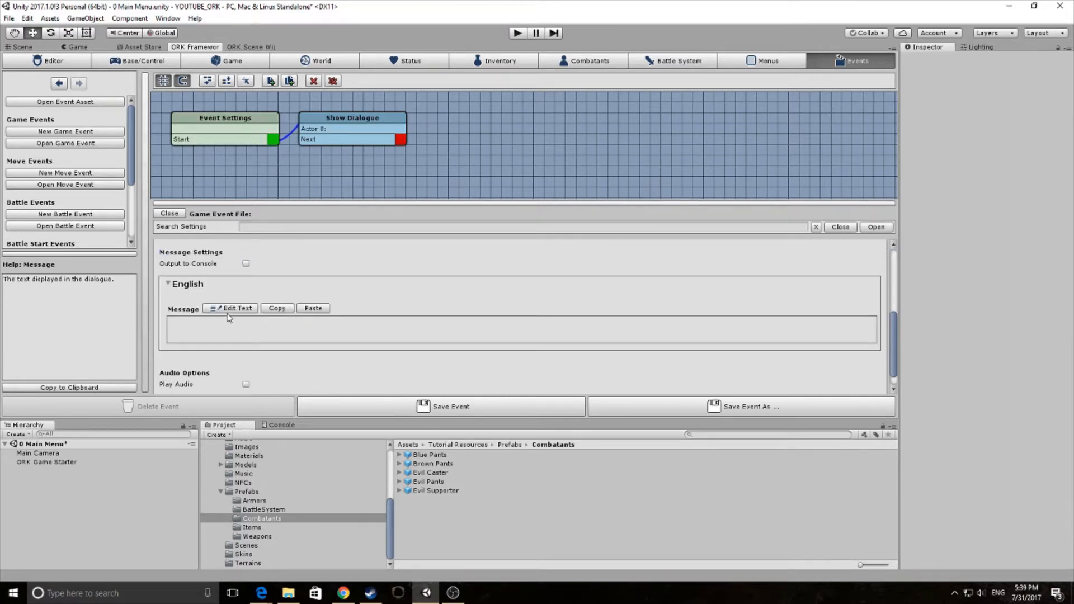
click(229, 309)
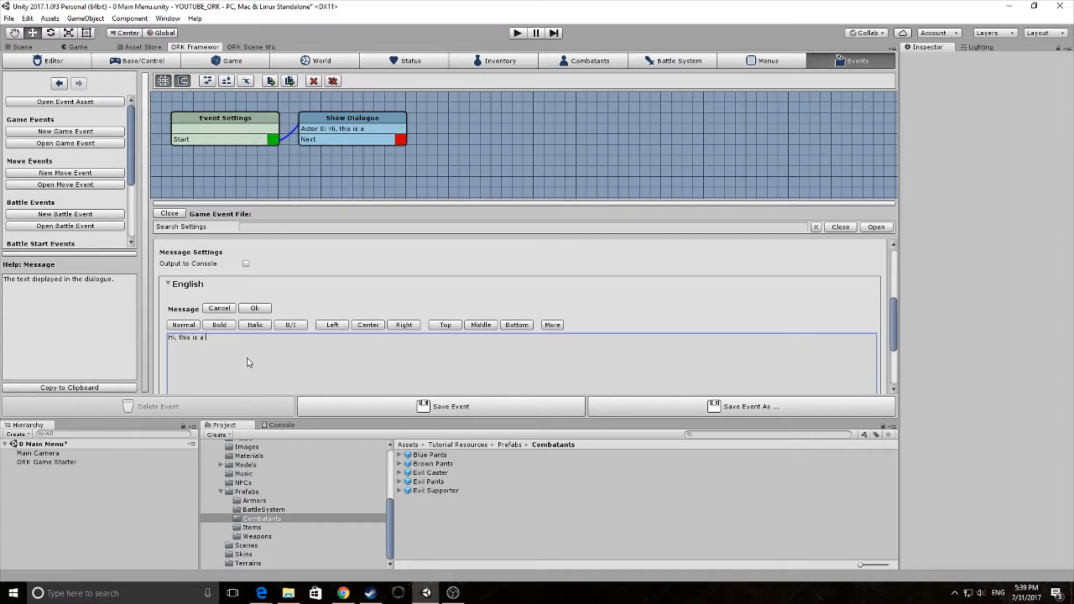
text(dialogue!)
click(255, 309)
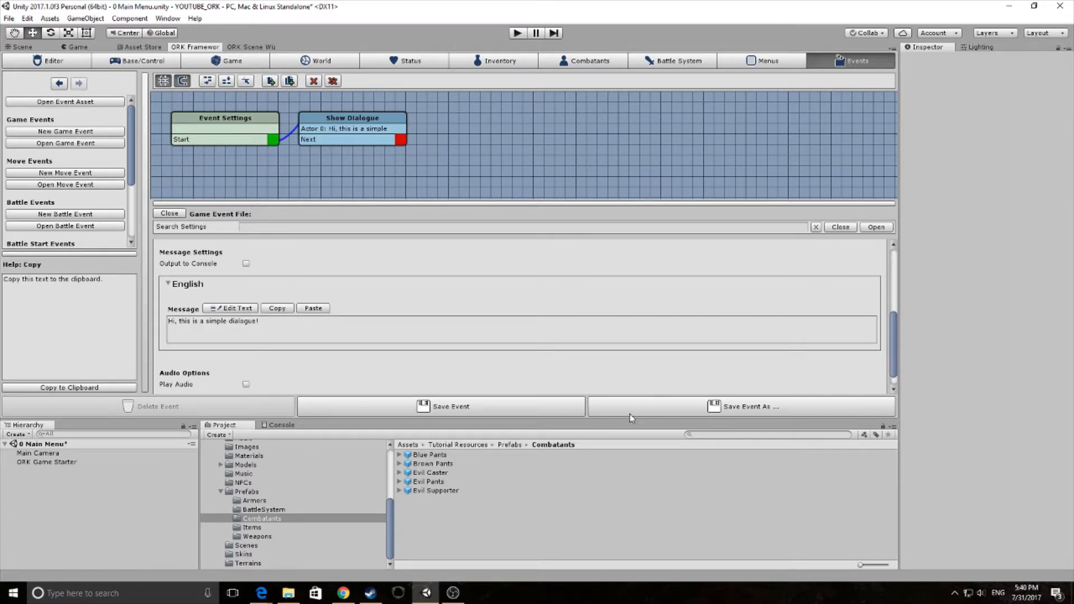
Step: Save the game event as simpleDialogue in the project's Assets/Events folder
click(531, 415)
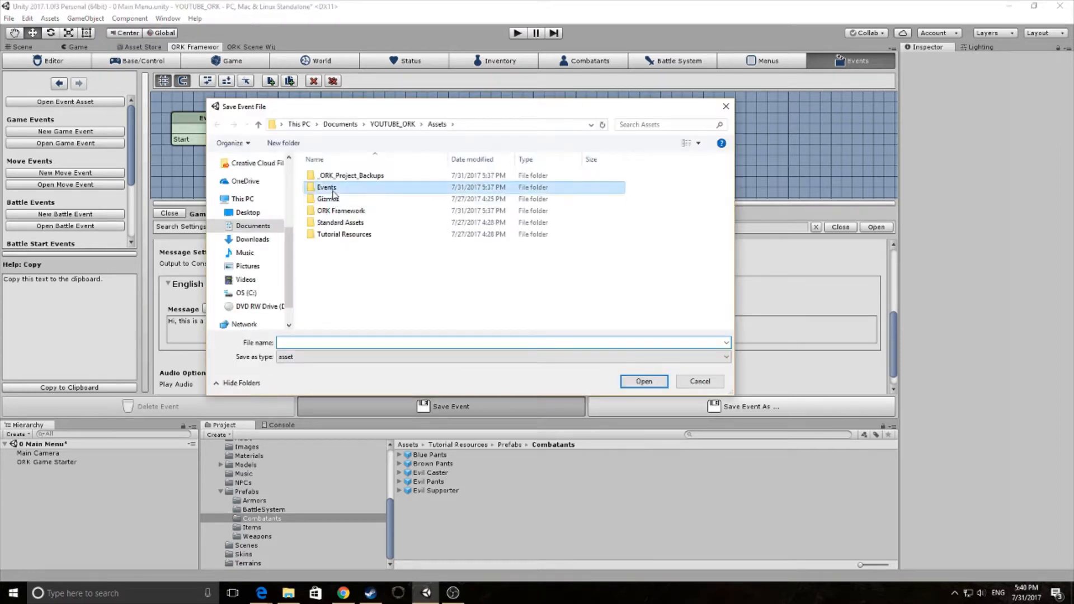
double_click(330, 188)
click(329, 344)
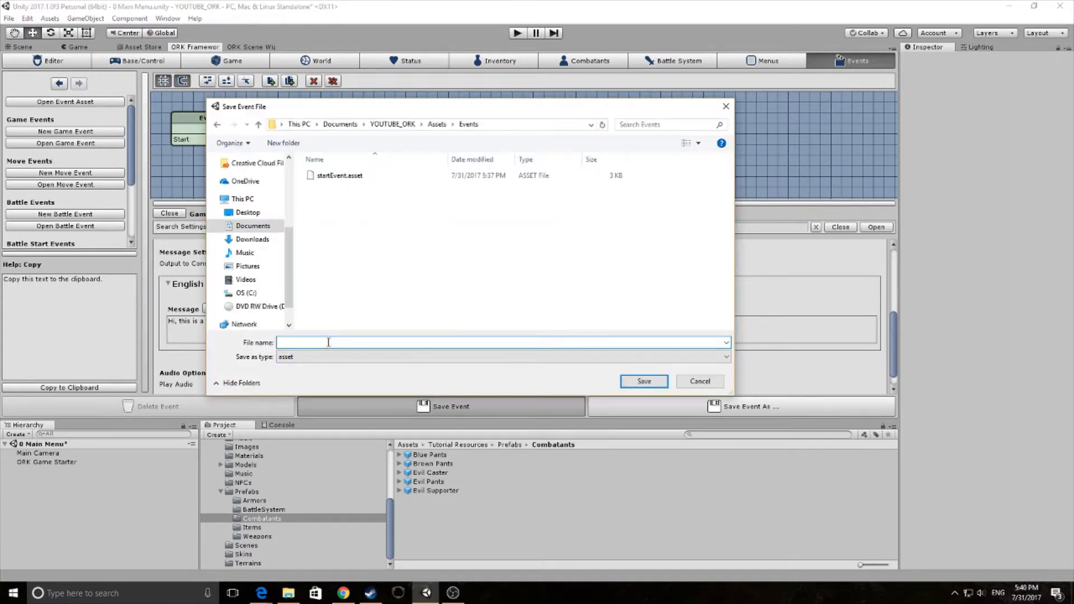
text(simpleDialogue)
key(Return)
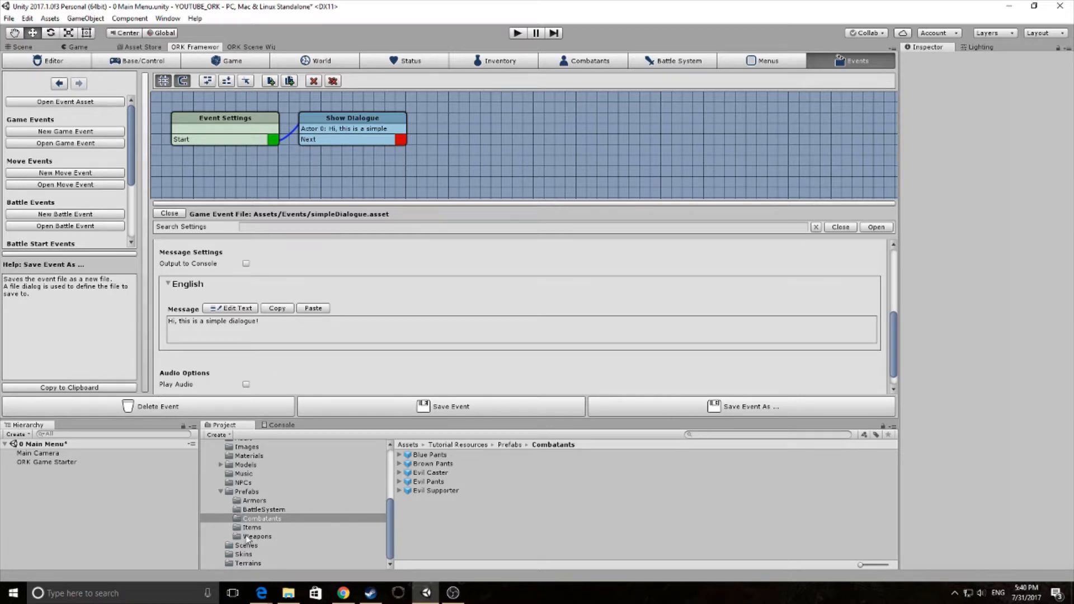
Step: Open the 1 Town scene and display it in the Scene view, saving the modified 0 Main Menu scene
click(257, 546)
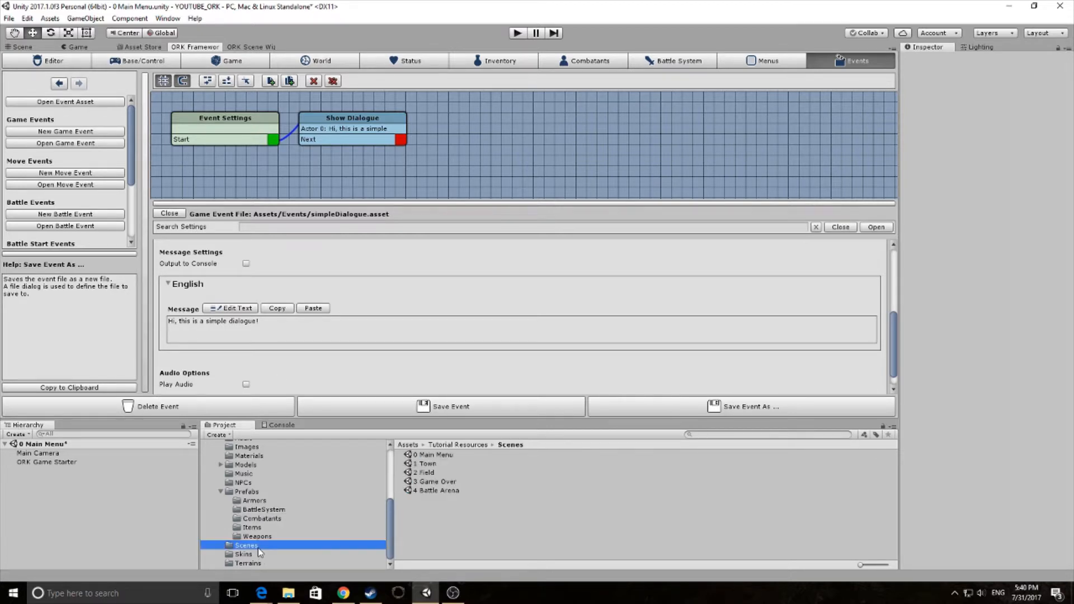
double_click(436, 465)
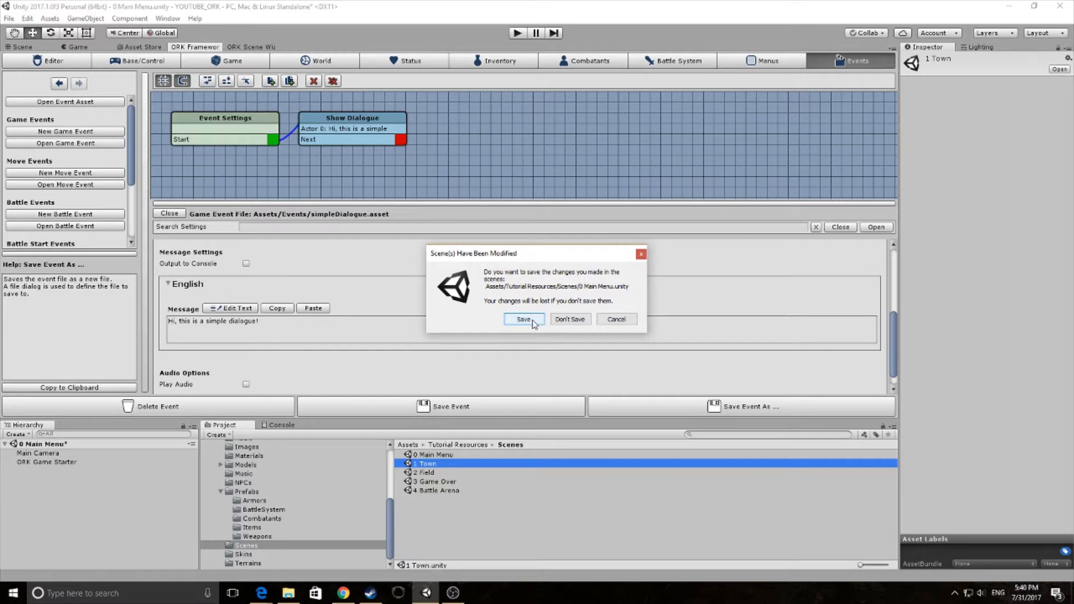
click(532, 321)
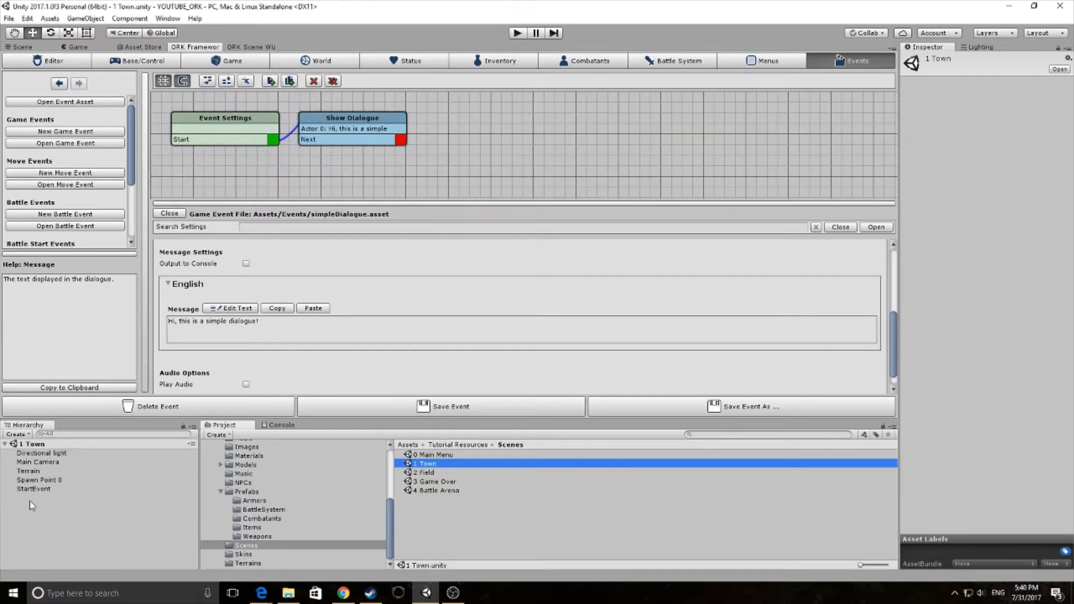
click(30, 48)
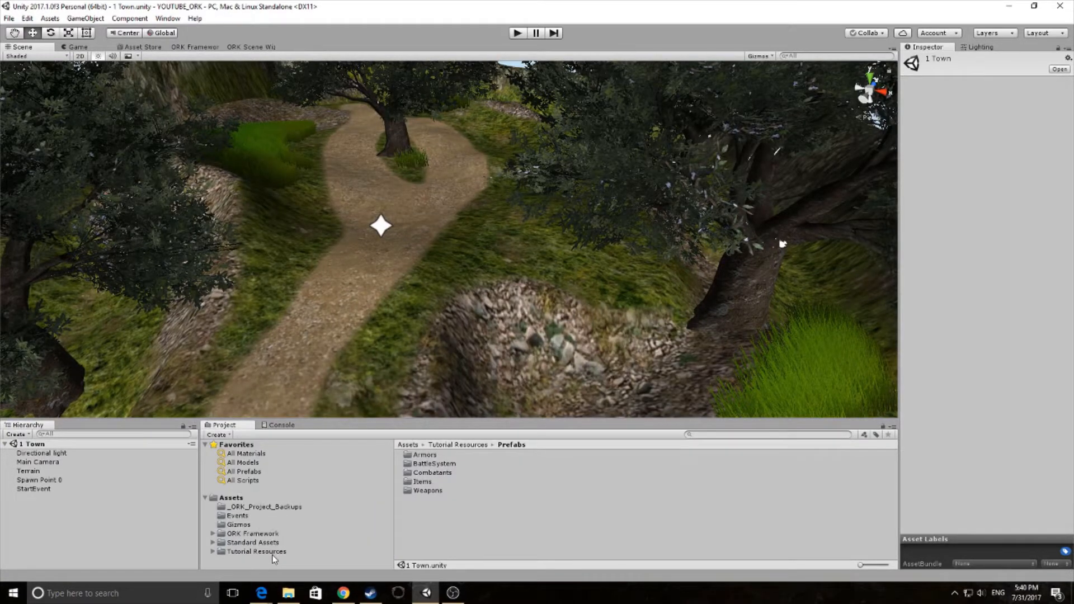
Step: Place the NPC_green prefab from Tutorial Resources/NPCs on the dirt path in the town scene
click(244, 552)
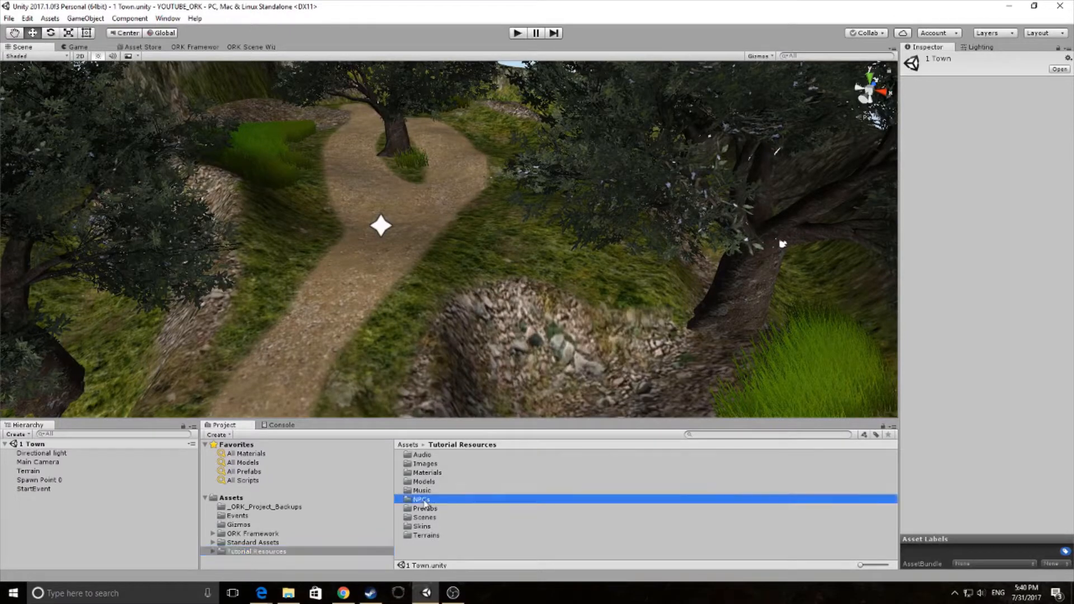
double_click(429, 500)
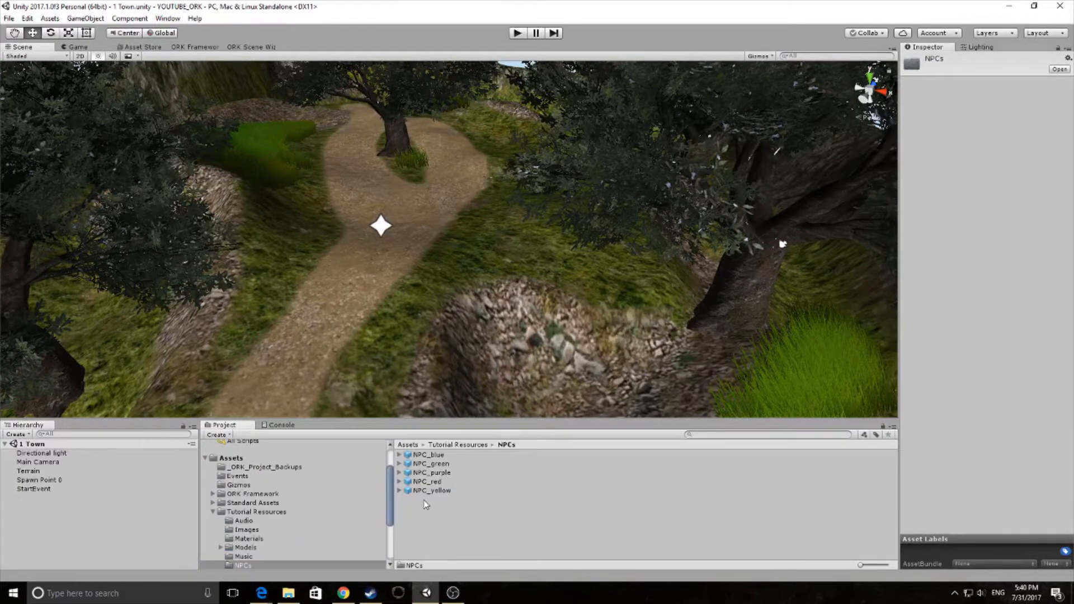
click(442, 465)
drag(455, 469, 386, 208)
Step: Examine the town terrain and the placement of NPC_green from a distance and from several angles
scroll(427, 219, down, 5)
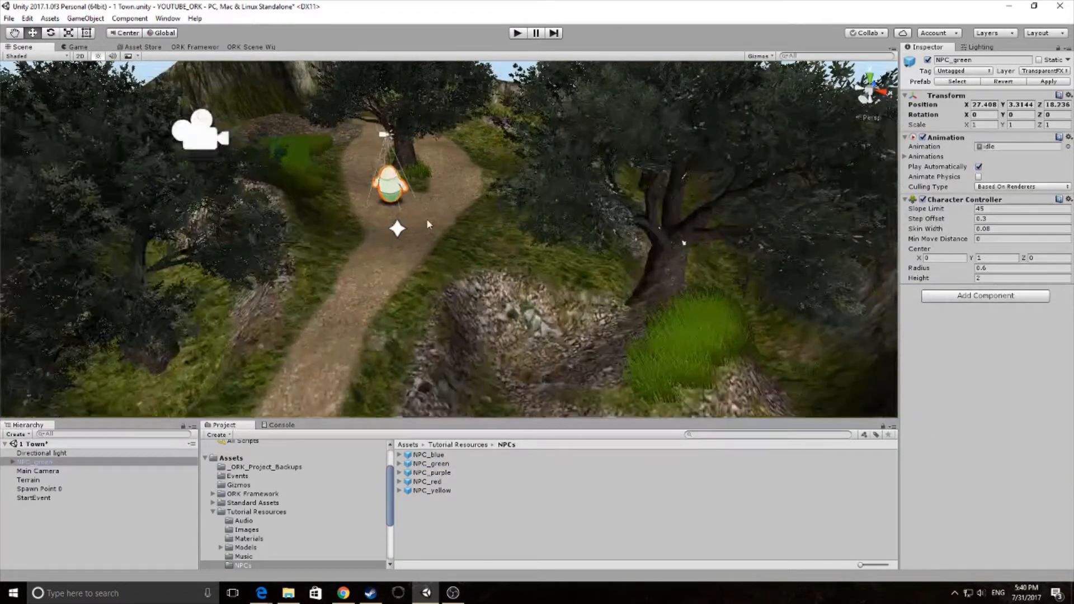
scroll(432, 220, down, 9)
middle_drag(434, 219, 405, 282)
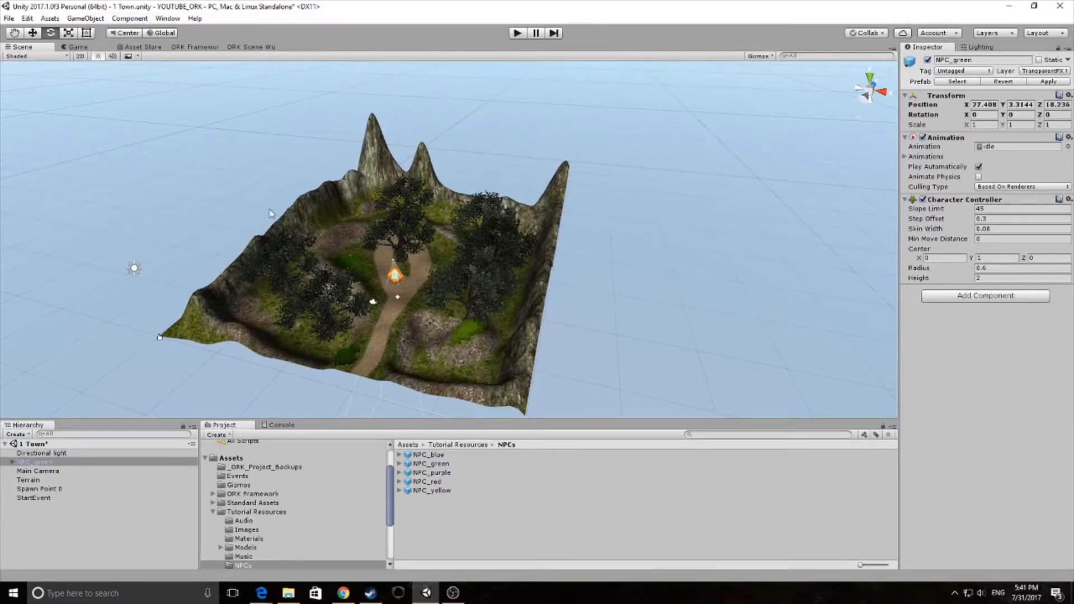
scroll(416, 280, up, 3)
scroll(416, 283, up, 3)
scroll(417, 284, down, 2)
middle_drag(465, 268, 421, 282)
alt+drag(420, 282, 553, 147)
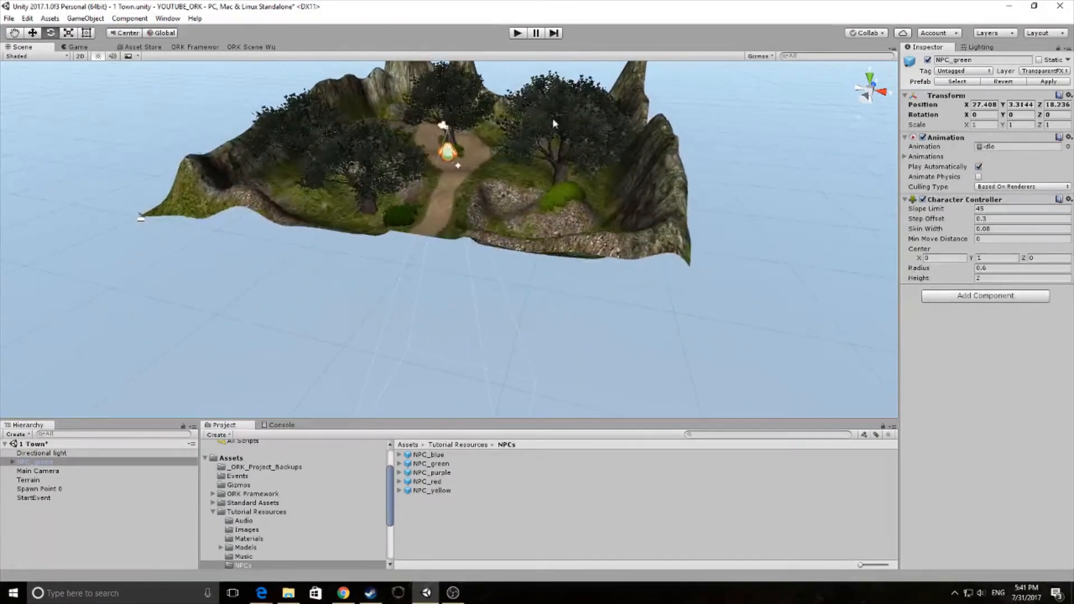
scroll(554, 152, down, 8)
alt+drag(573, 245, 335, 171)
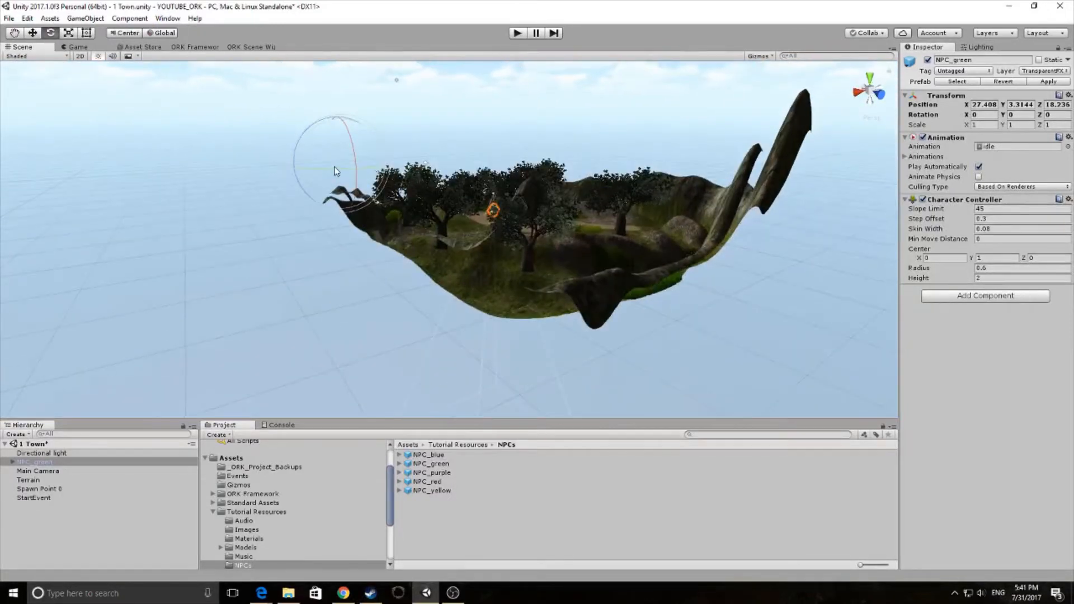
Step: Inspect the terrain around NPC_green, undo the accidental rotation, and frame the character up close on the dirt path
alt+drag(469, 206, 328, 223)
mouse_move(564, 172)
mouse_down()
mouse_move(542, 174)
mouse_move(565, 179)
mouse_up()
key(ctrl+z)
scroll(444, 299, up, 5)
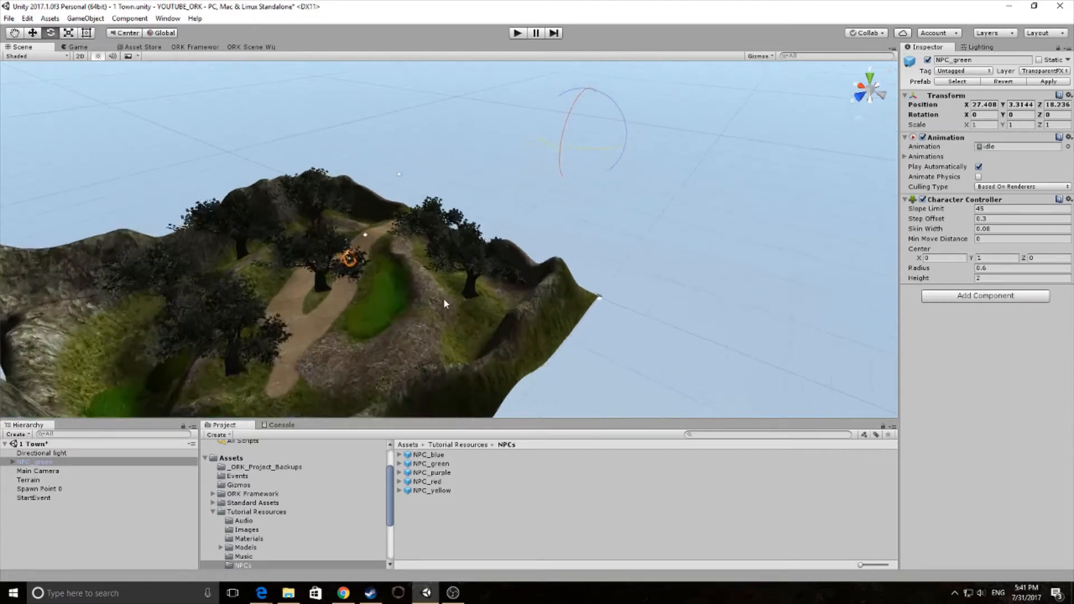
scroll(444, 299, down, 10)
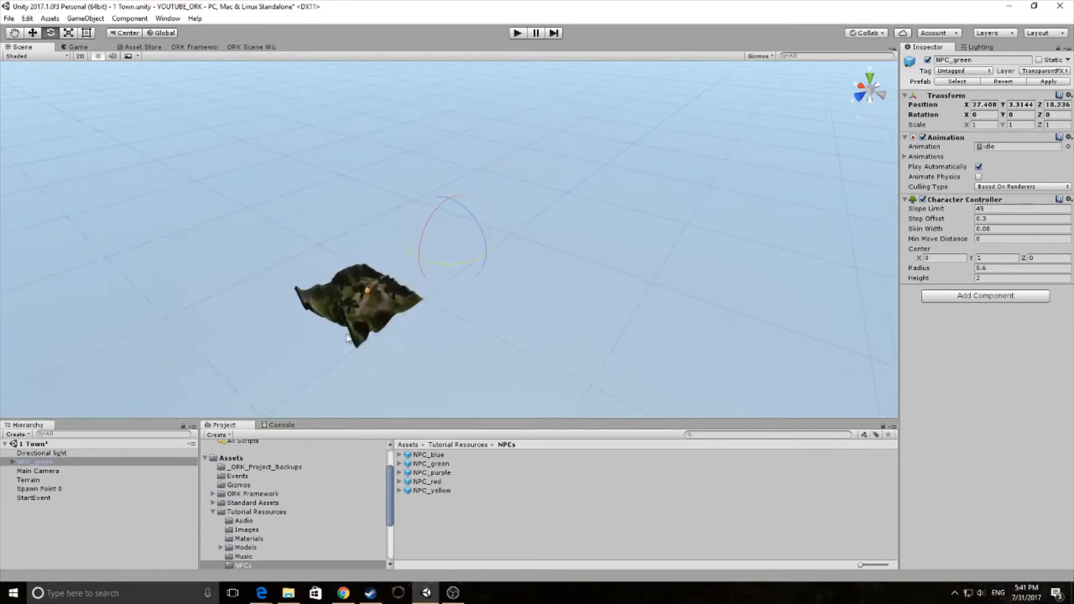
scroll(348, 331, down, 3)
scroll(363, 336, up, 6)
middle_drag(352, 337, 494, 274)
scroll(485, 311, up, 10)
scroll(535, 315, down, 4)
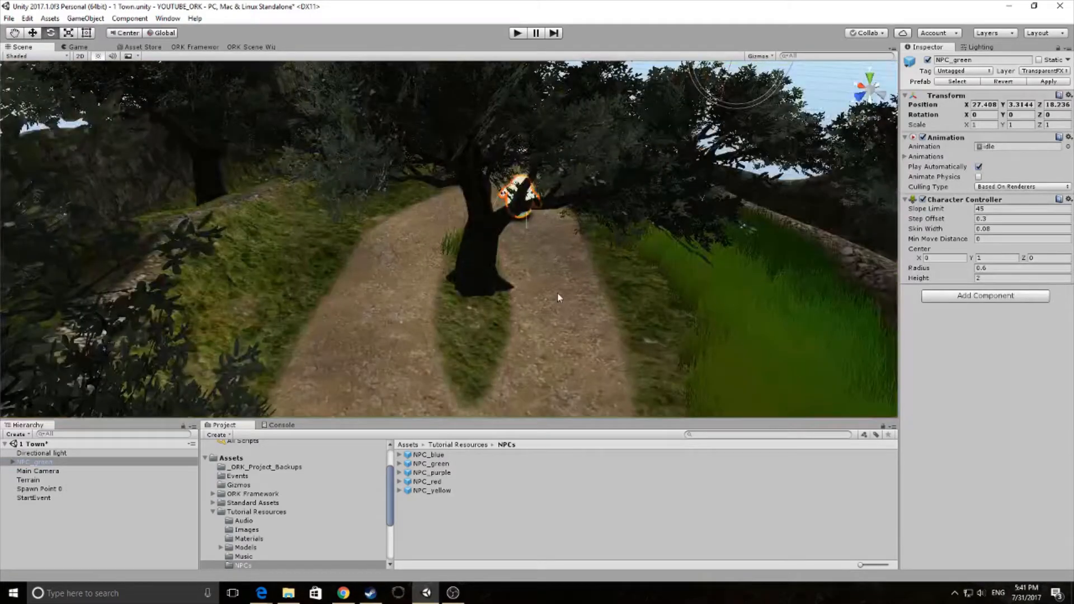
alt+drag(647, 283, 283, 293)
middle_drag(283, 294, 453, 260)
key(f)
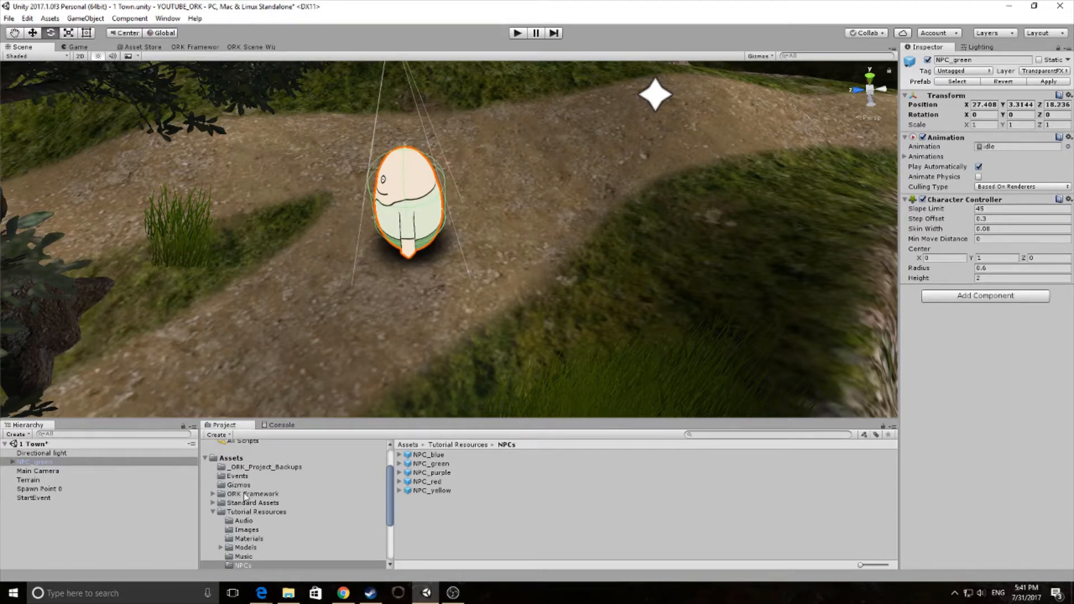
Step: Add an Event Interaction component to NPC_green and assign the simpleDialogue game event as its event file
click(49, 472)
click(46, 463)
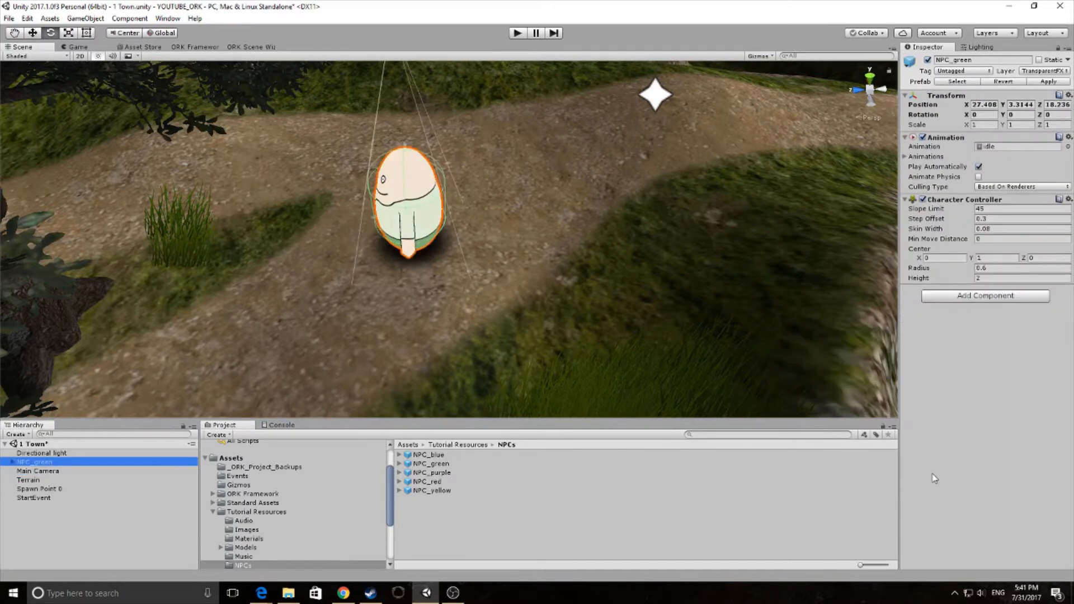
click(972, 297)
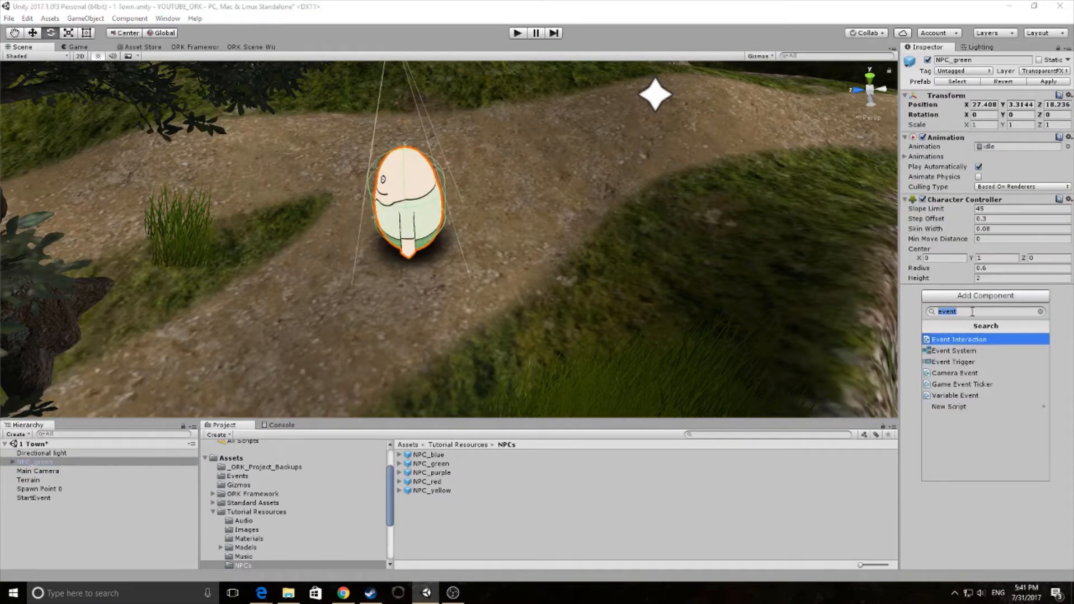
click(982, 341)
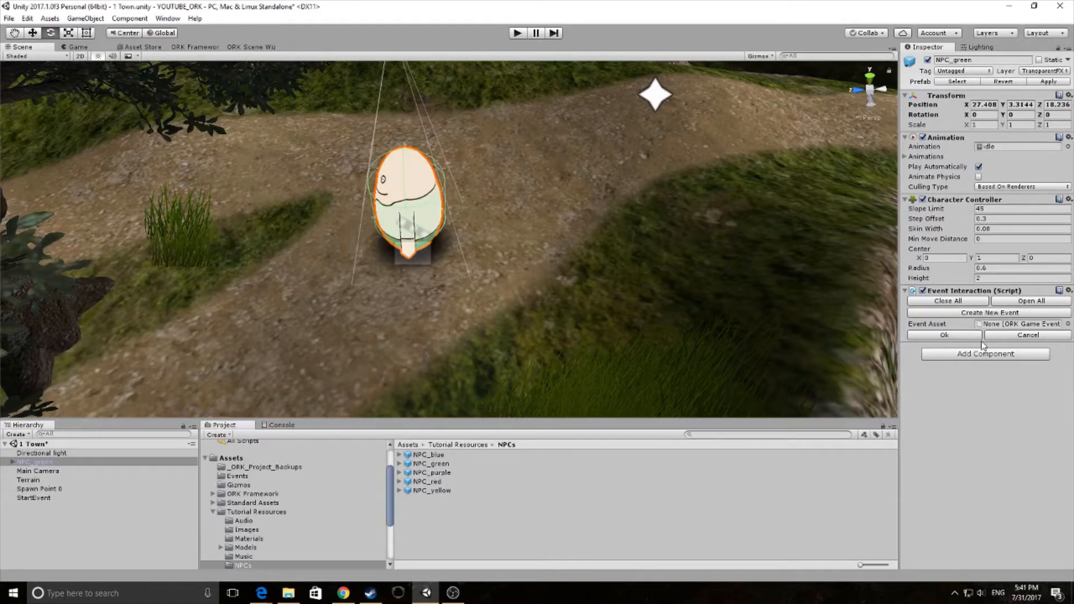
click(1068, 324)
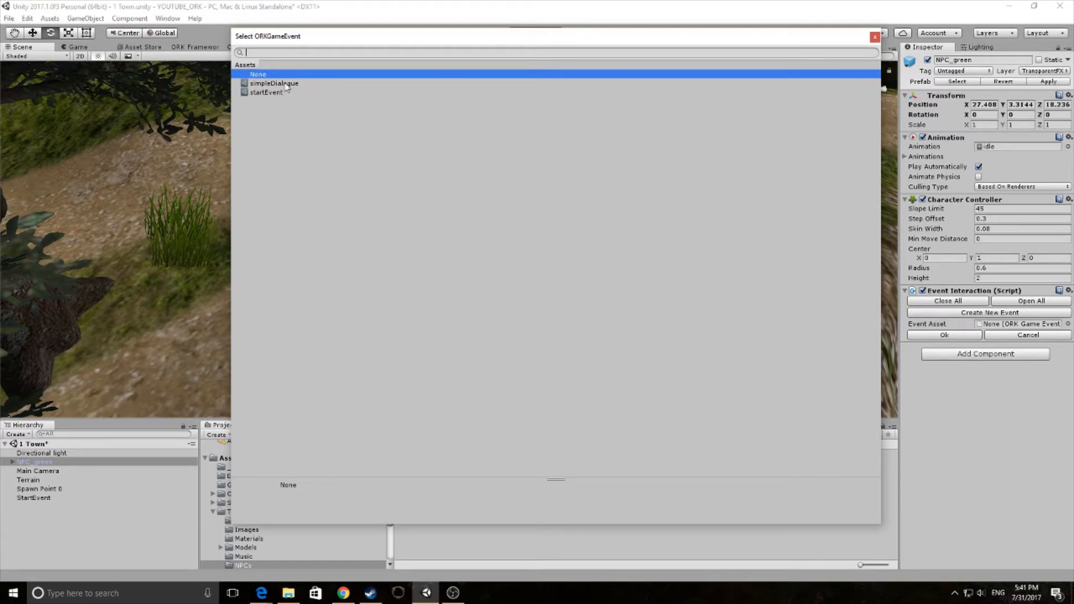
double_click(286, 85)
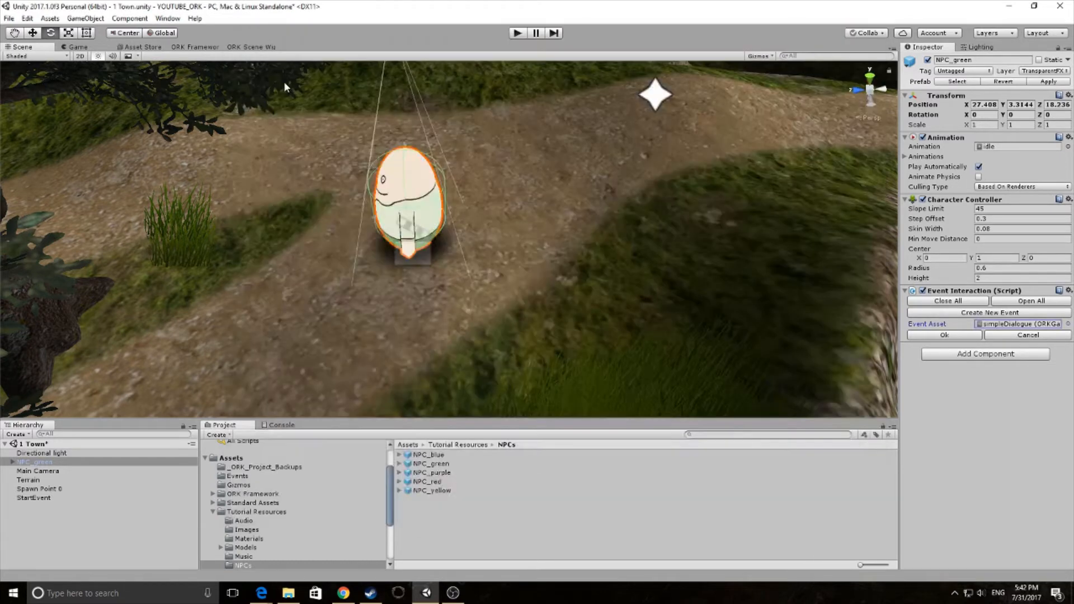
click(944, 335)
Step: Set the event interaction's Start Type to Interact and enable Turn Event to Player
click(984, 347)
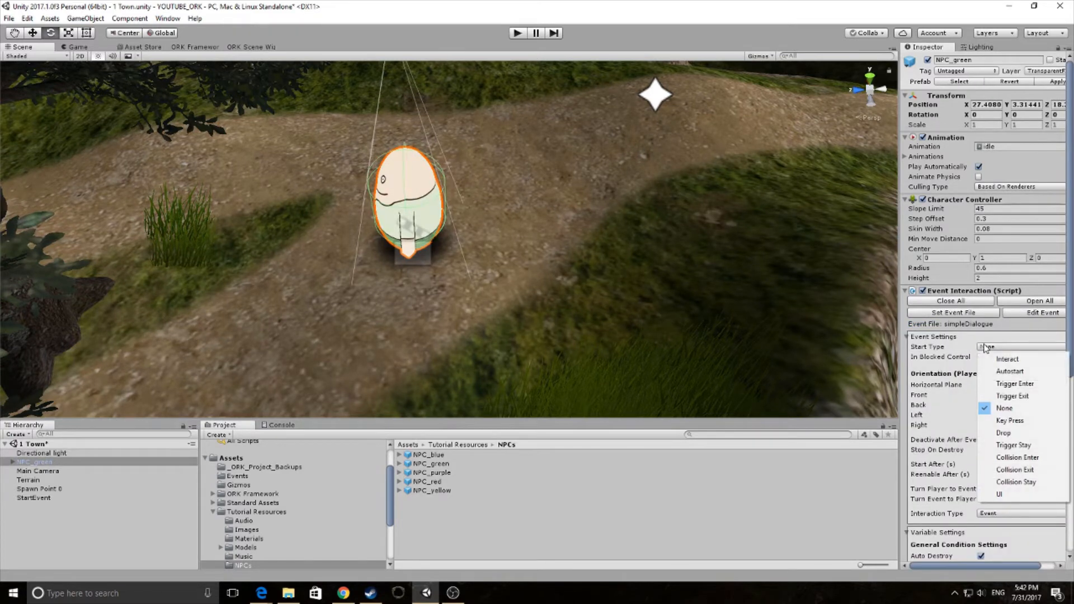
click(1008, 360)
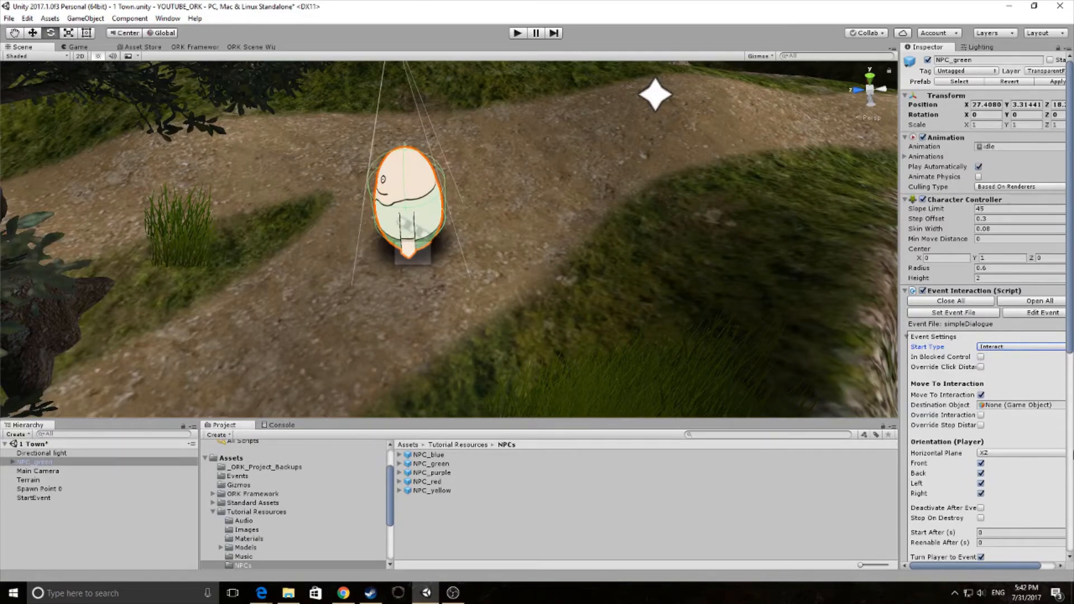
scroll(1033, 445, down, 3)
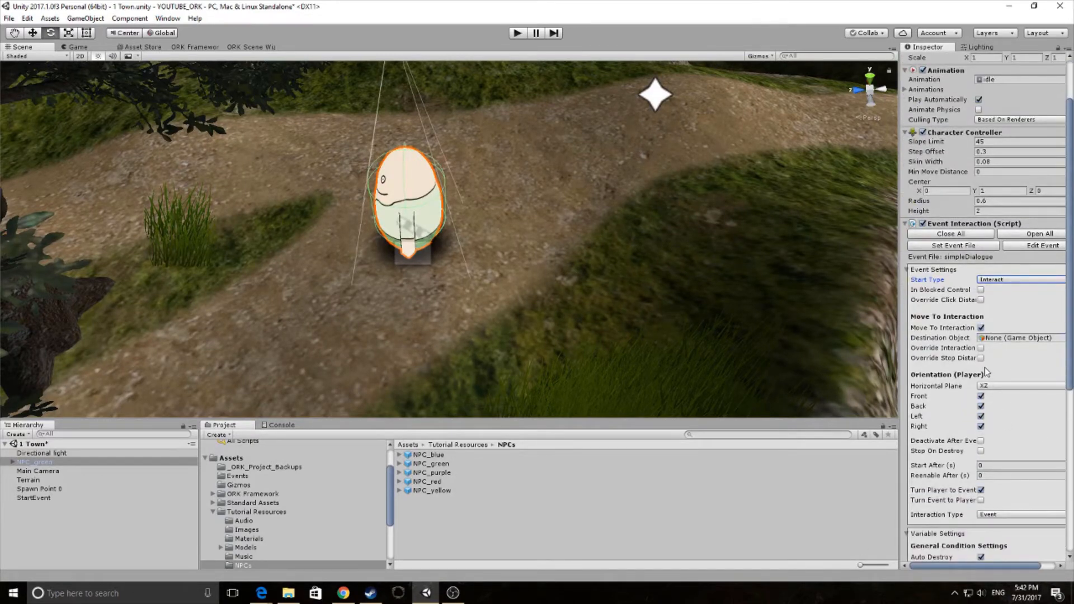
scroll(989, 391, down, 1)
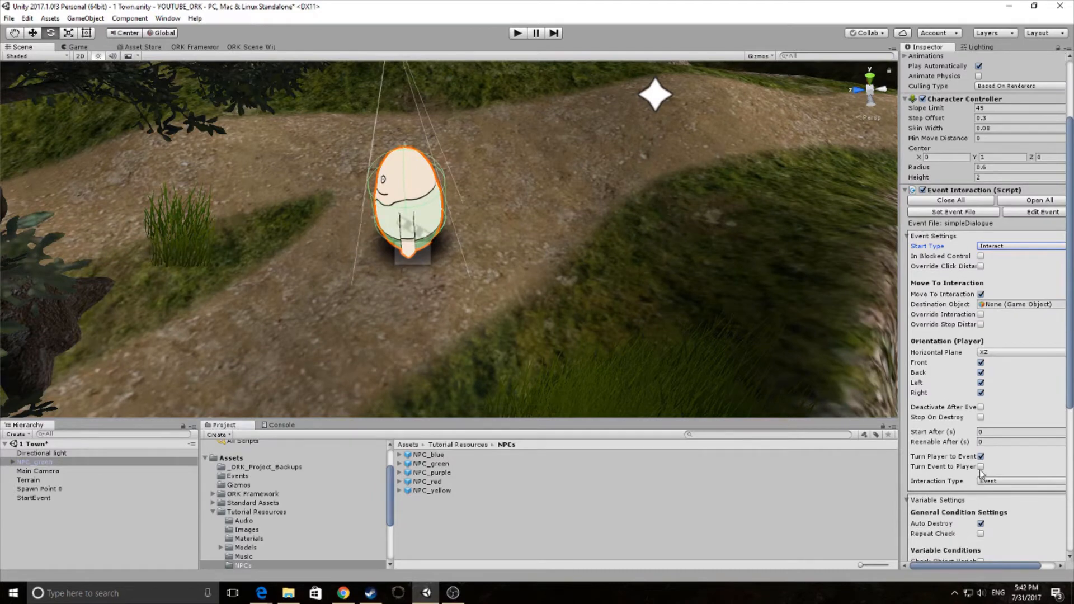
click(980, 467)
Step: Save the 1 Town scene and the project
click(9, 18)
click(31, 58)
click(9, 18)
click(34, 110)
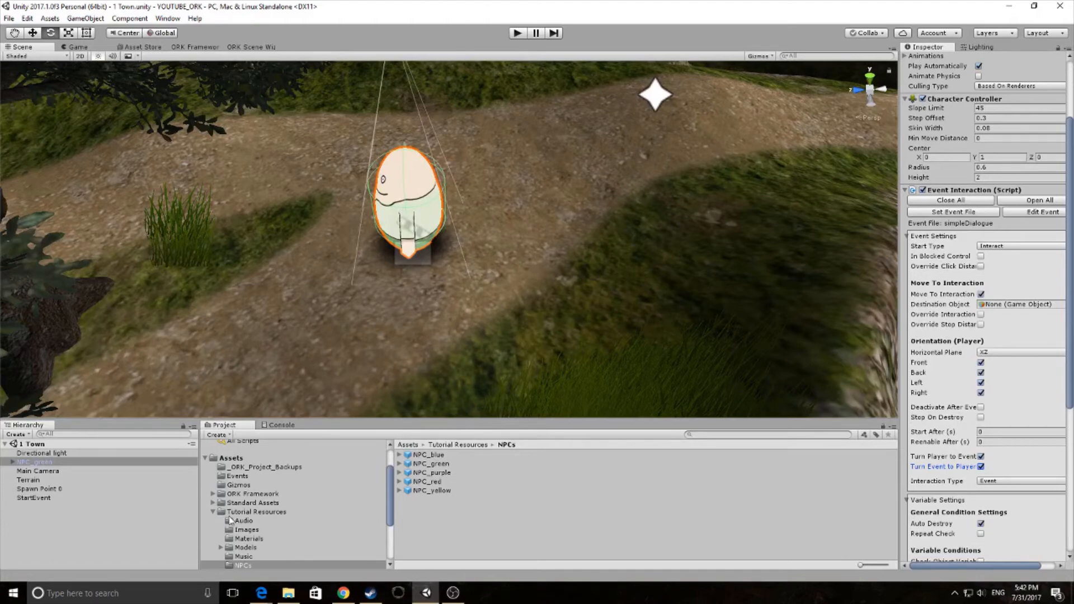
Step: Open the 0 Main Menu scene from the Tutorial Resources/Scenes folder
scroll(235, 523, down, 3)
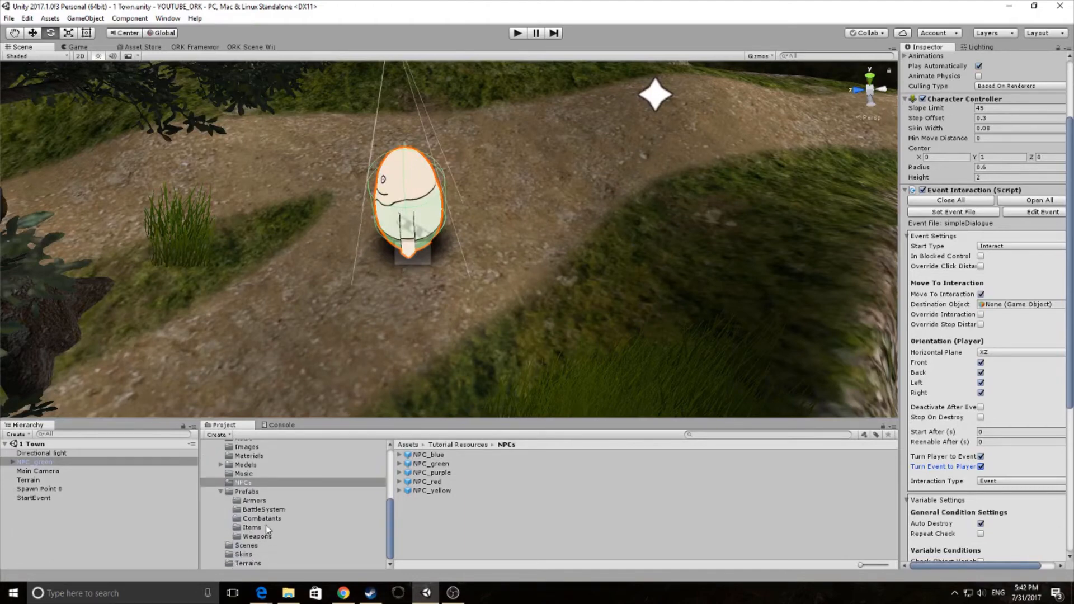
scroll(269, 537, up, 2)
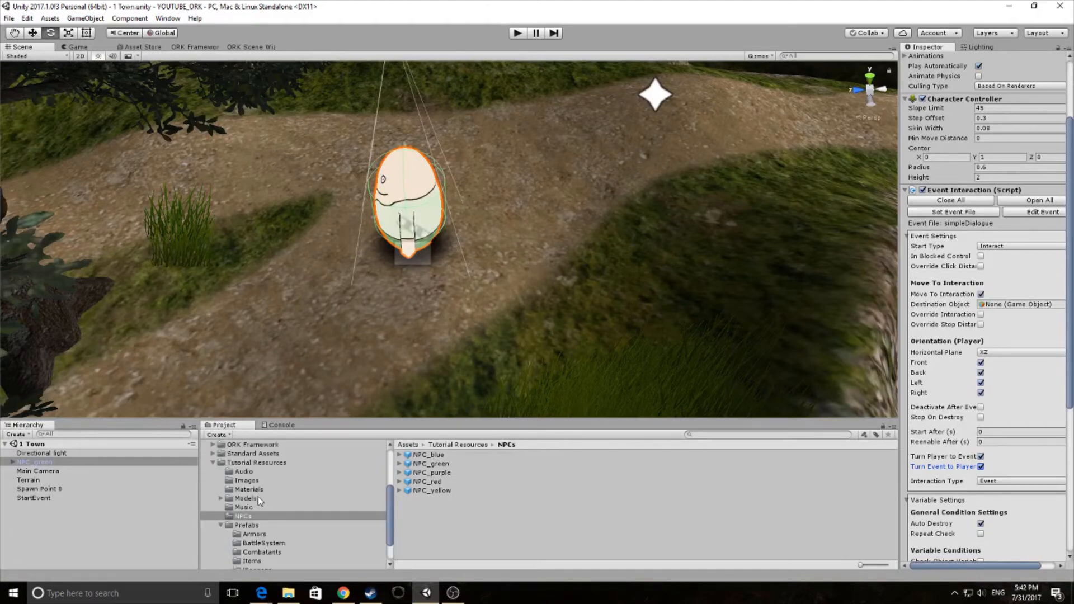
click(268, 544)
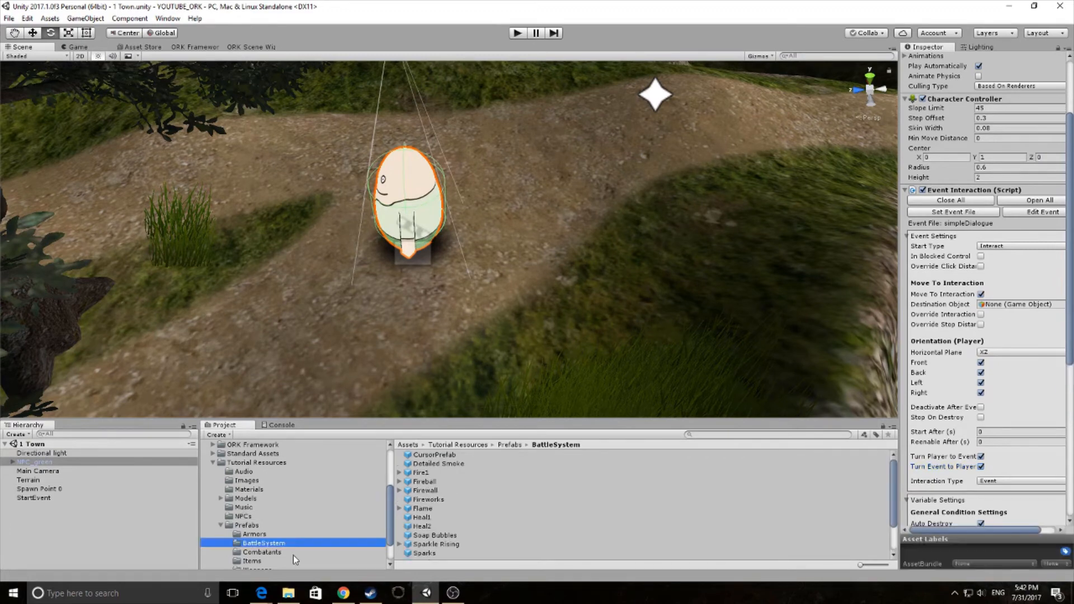
scroll(293, 555, down, 2)
click(286, 545)
double_click(442, 455)
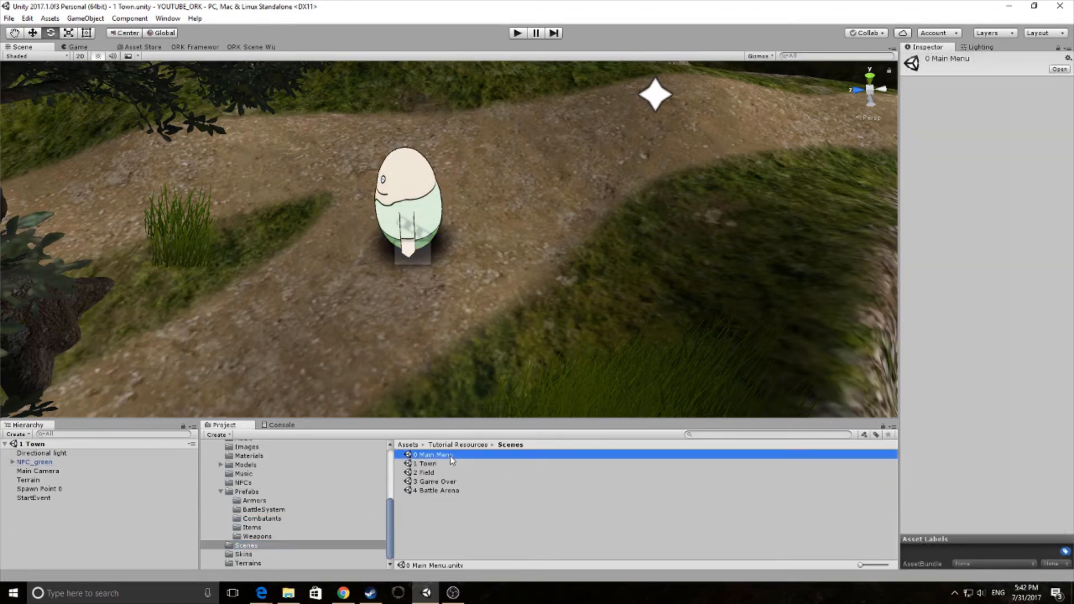
Step: Test the game in Play mode: start a new game, talk to the green NPC, dismiss the dialogue, and stop playing
click(520, 34)
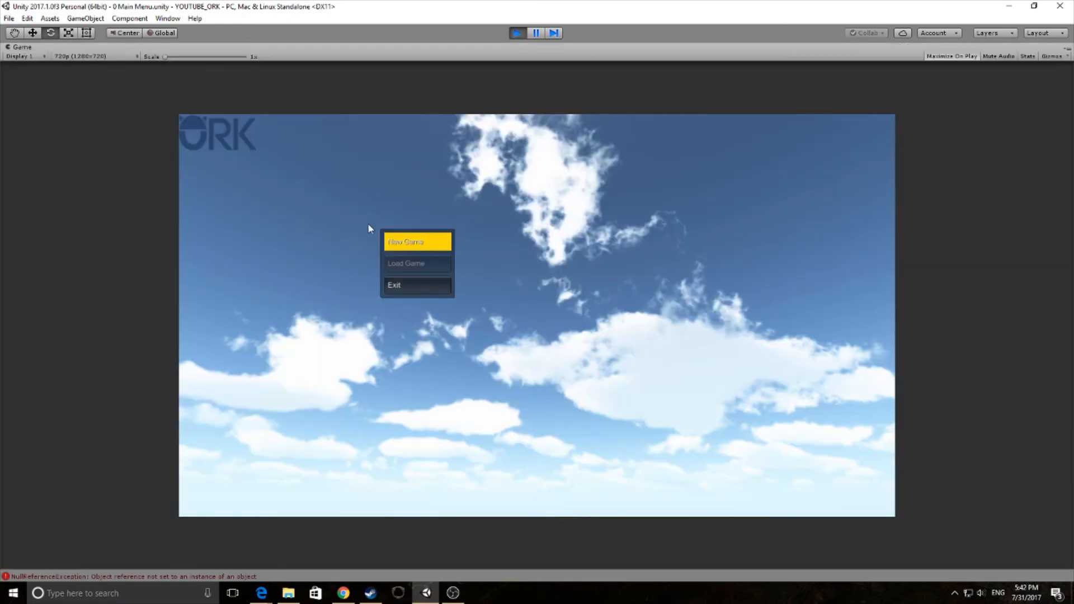
click(407, 238)
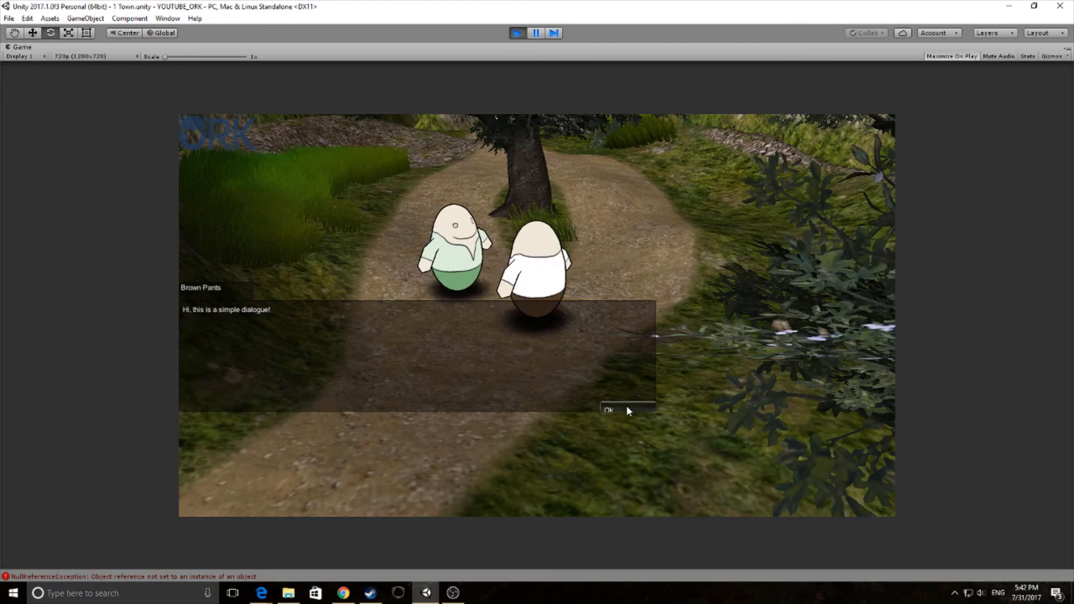
click(626, 407)
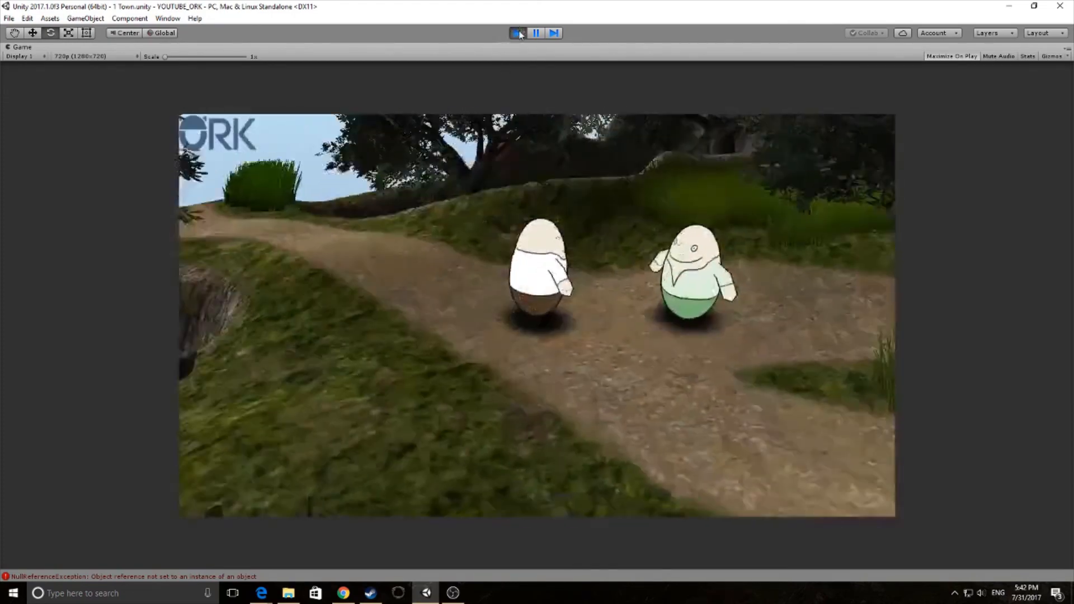
click(518, 34)
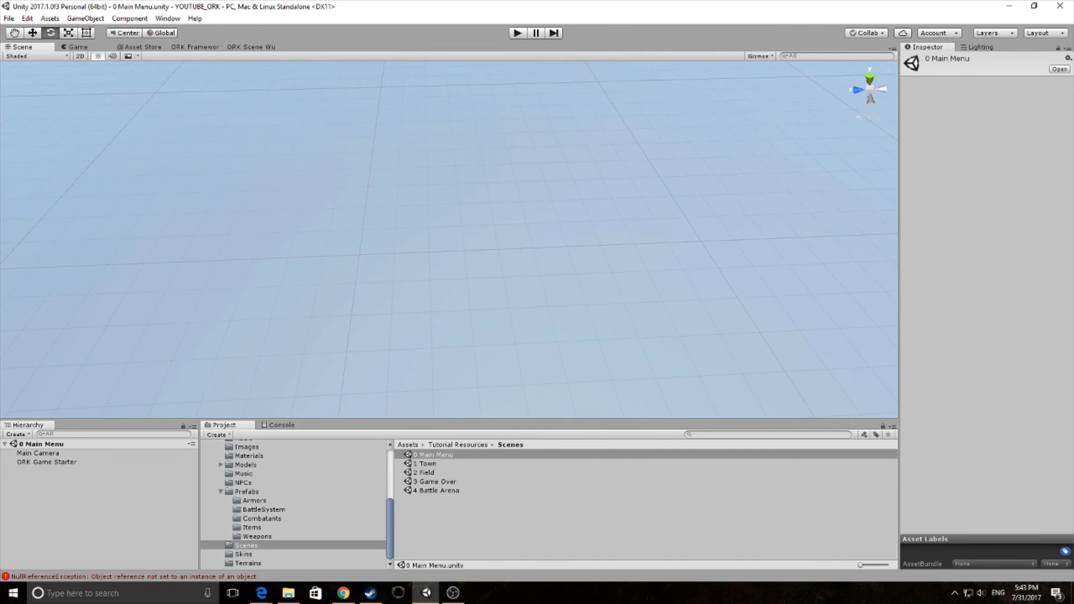
key(alt+Tab)
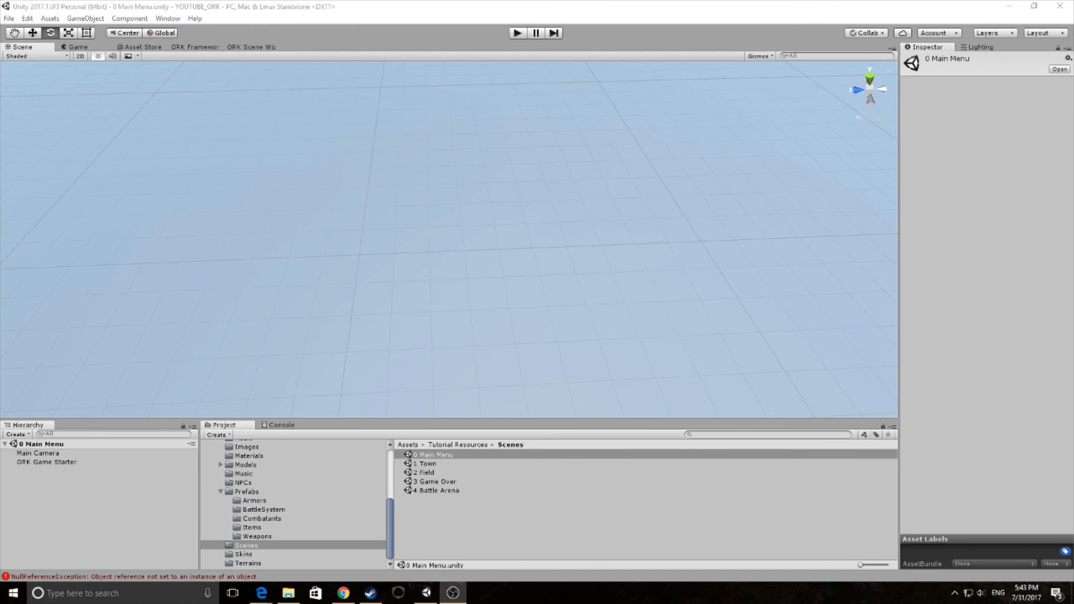